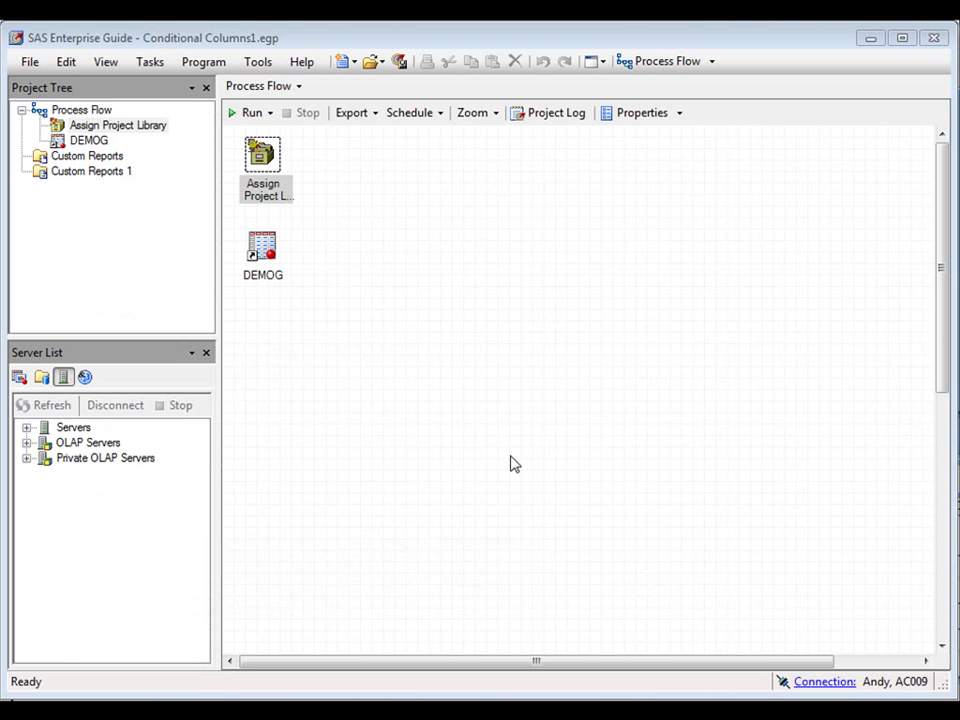
- Open the DEMOG table to look over its salary and grade columns, then close it
double_click(262, 250)
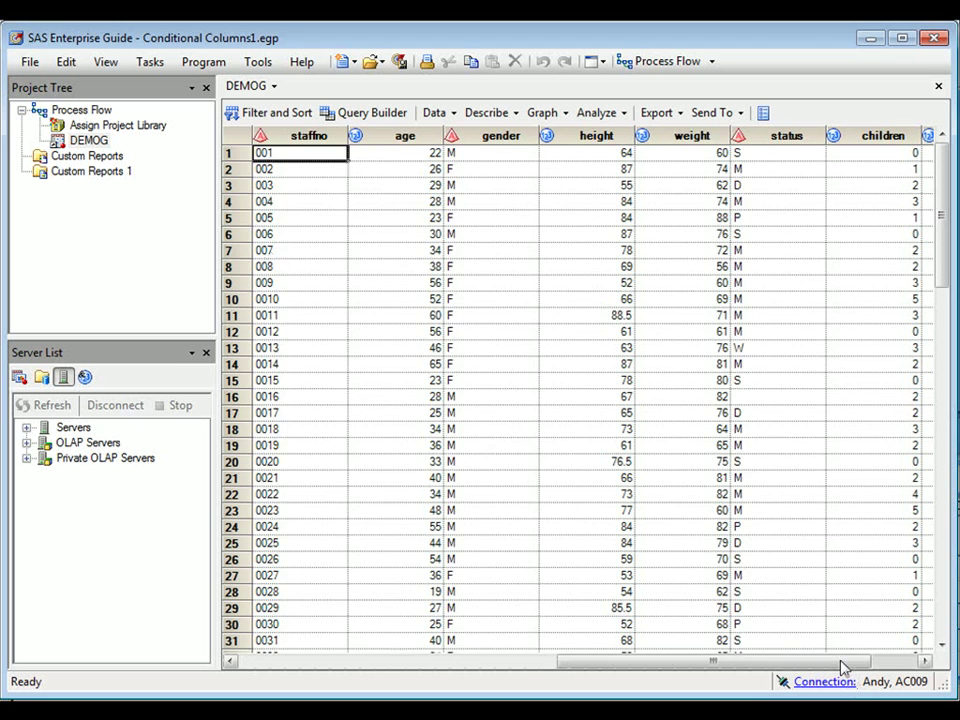
left_click(842, 661)
left_click_drag(427, 143, 460, 138)
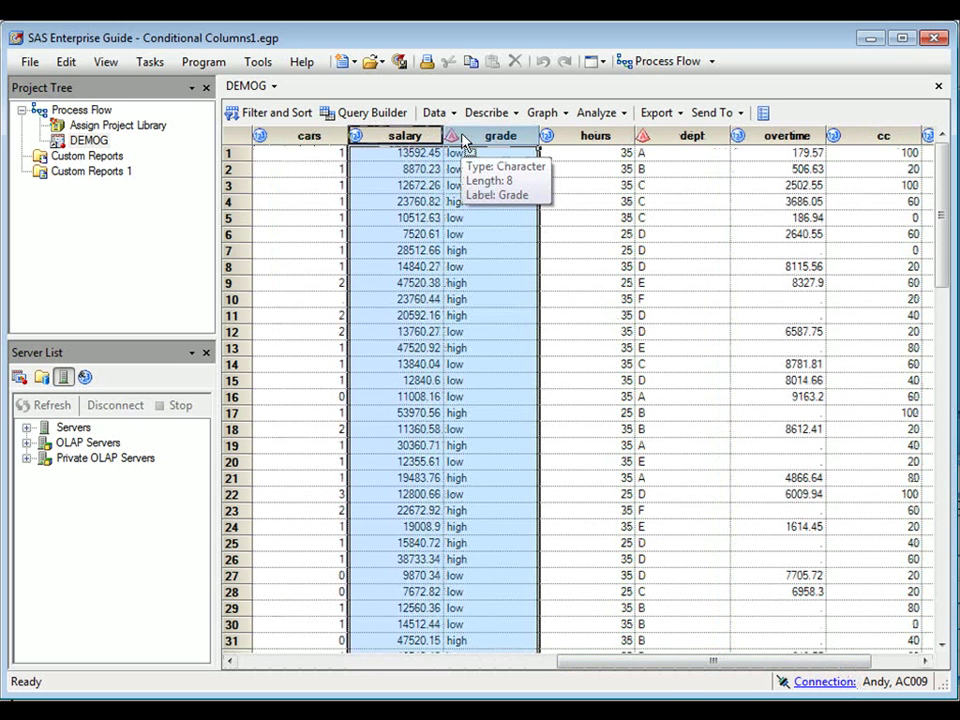
left_click(938, 86)
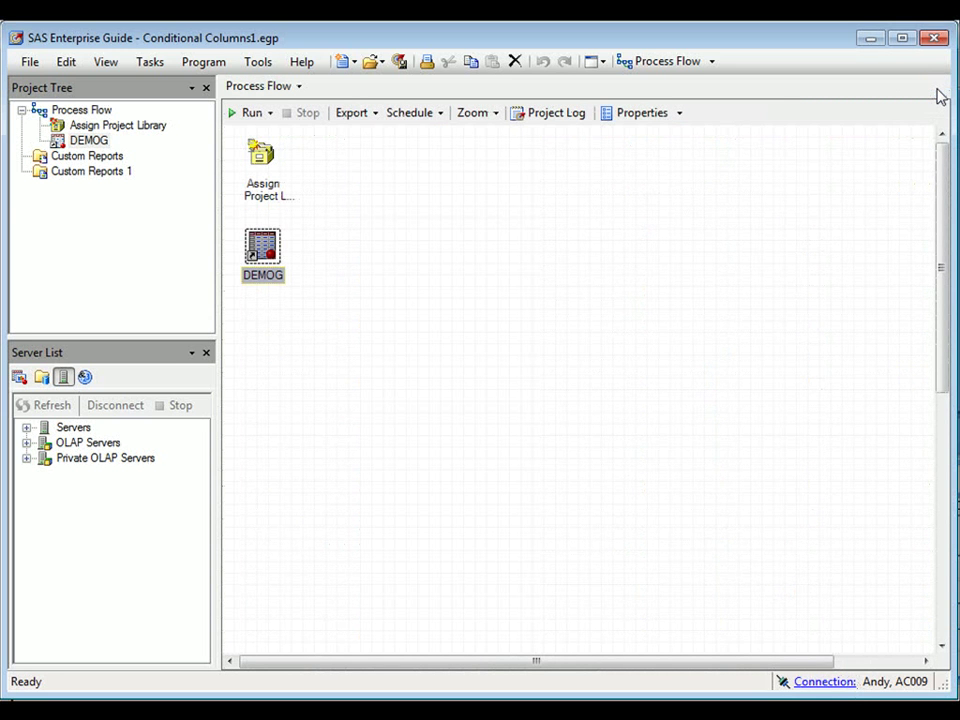
- Start a Query Builder on DEMOG with staffno, salary and grade, and begin a computed column
left_click(150, 62)
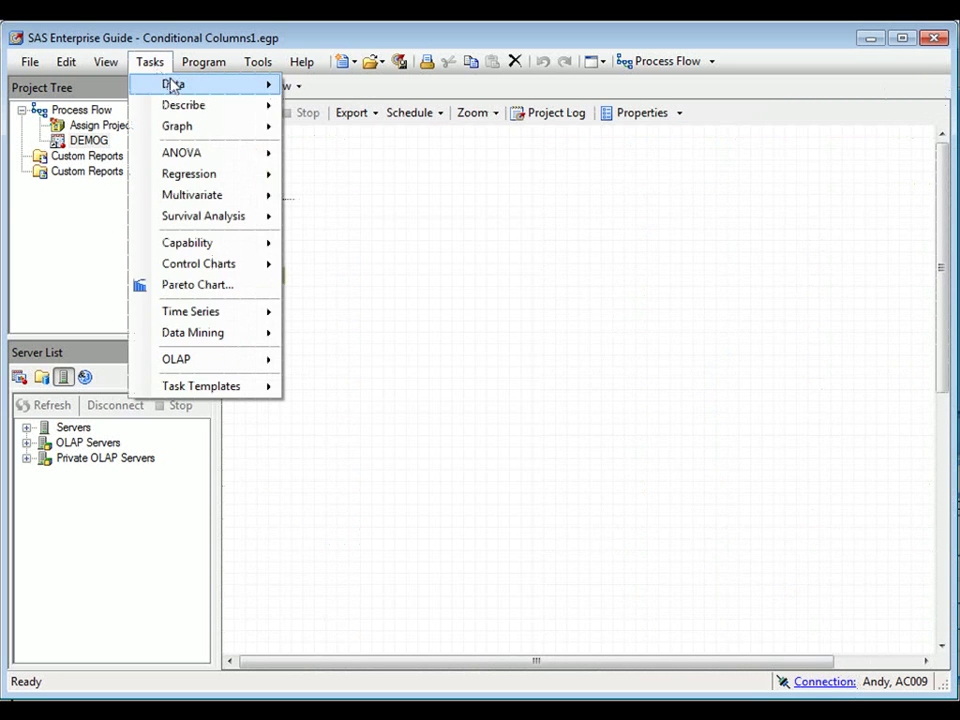
mouse_move(173, 85)
left_click(360, 108)
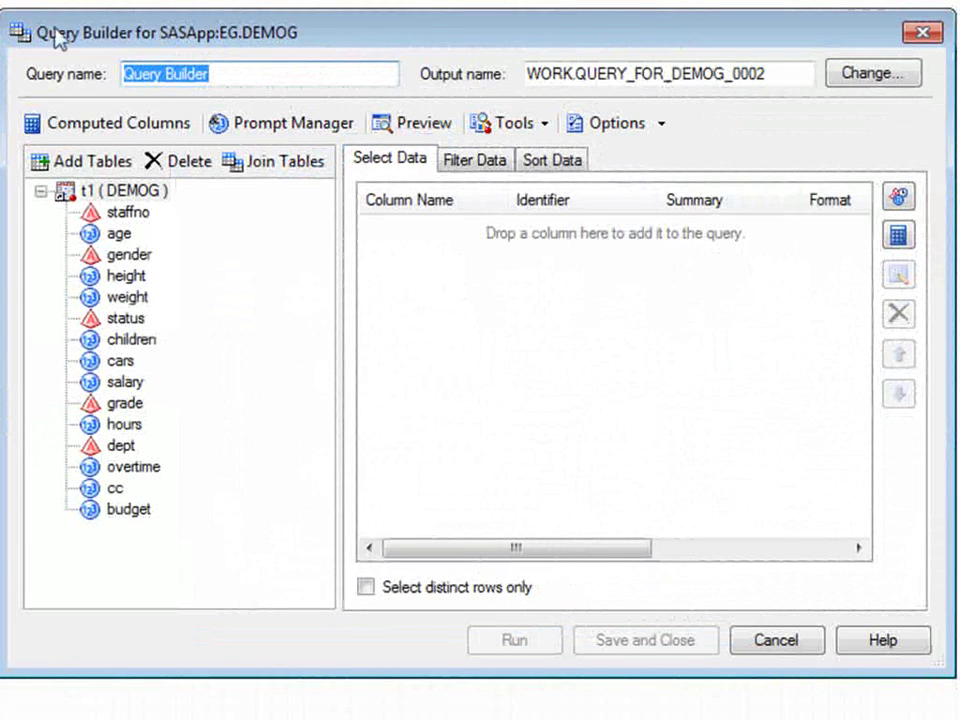
left_click(120, 213)
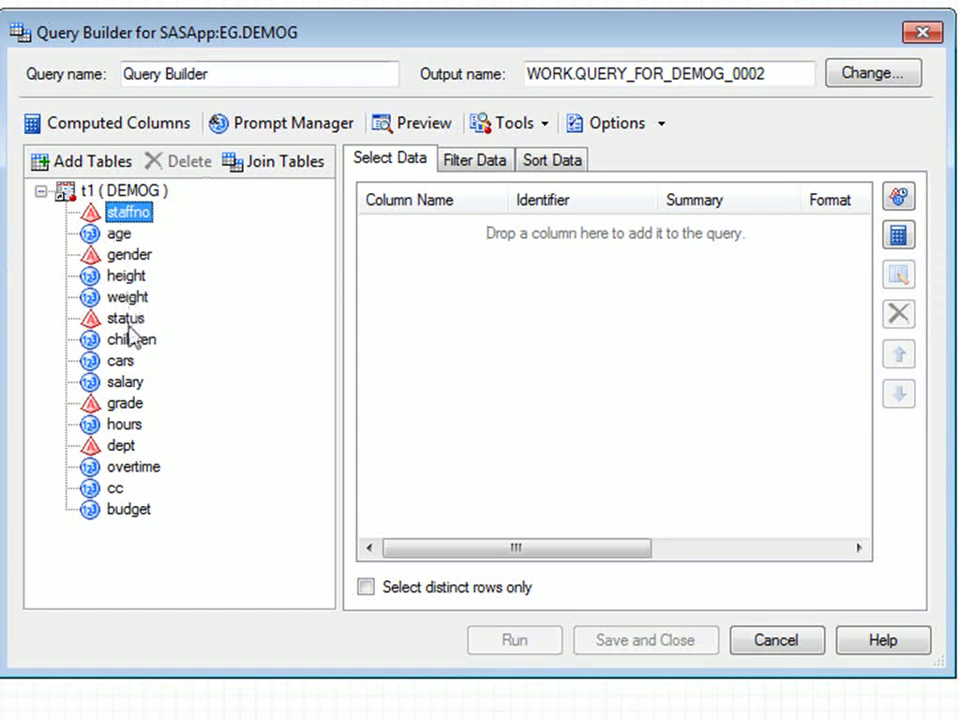
left_click(127, 385, "ctrl")
left_click(125, 404, "ctrl")
left_click_drag(131, 407, 500, 390)
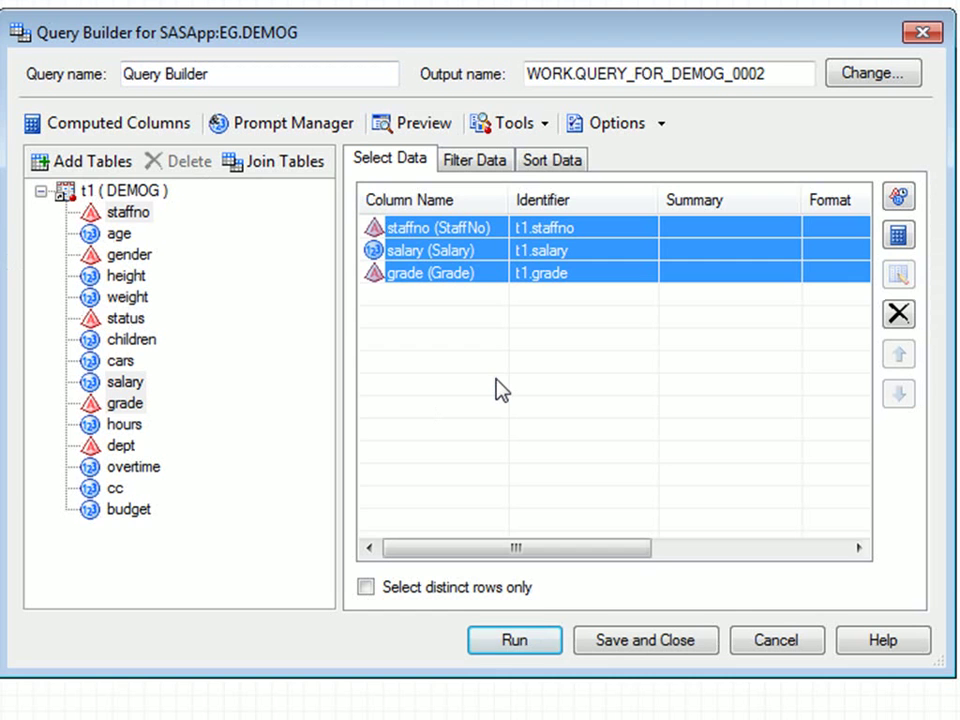
left_click(898, 237)
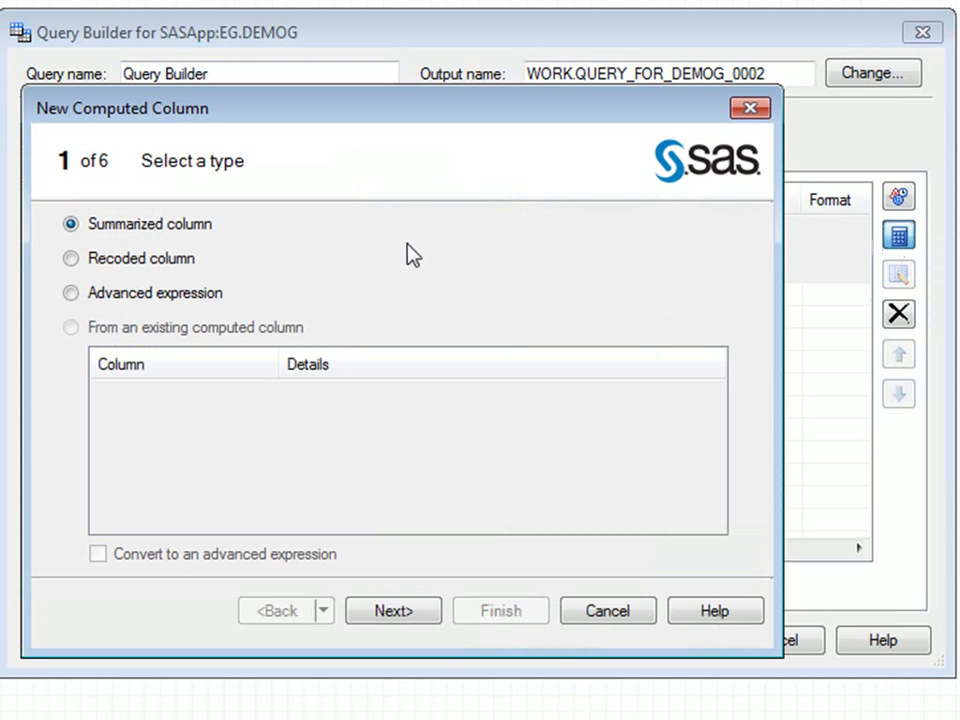
- Choose an advanced expression and insert the CASE Expression template from the Conditional functions
left_click(96, 293)
left_click(391, 613)
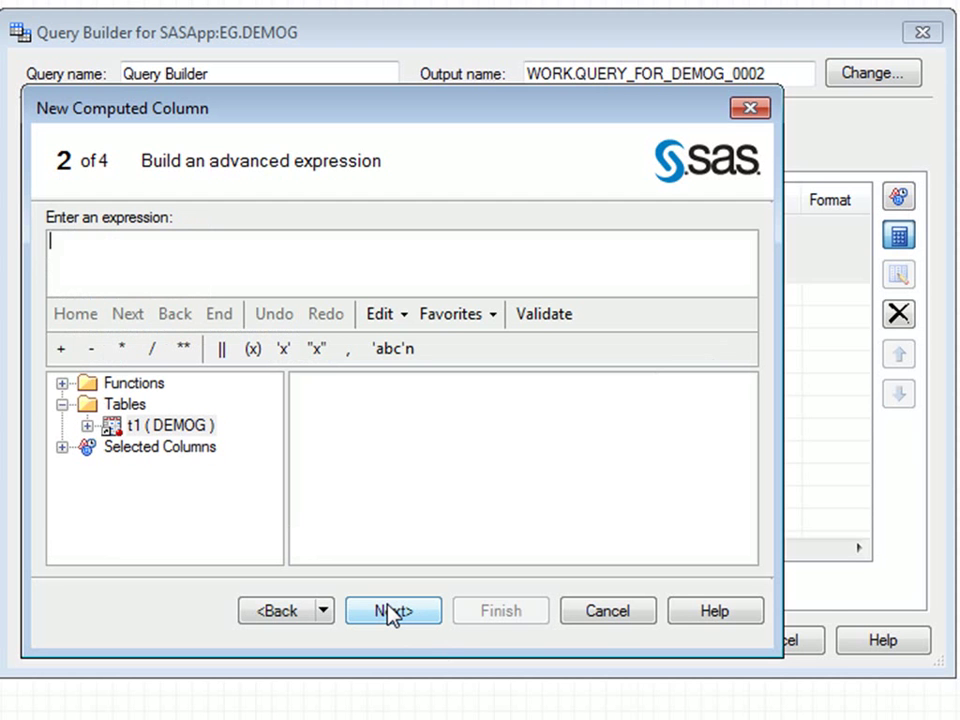
left_click(62, 383)
left_click(88, 408)
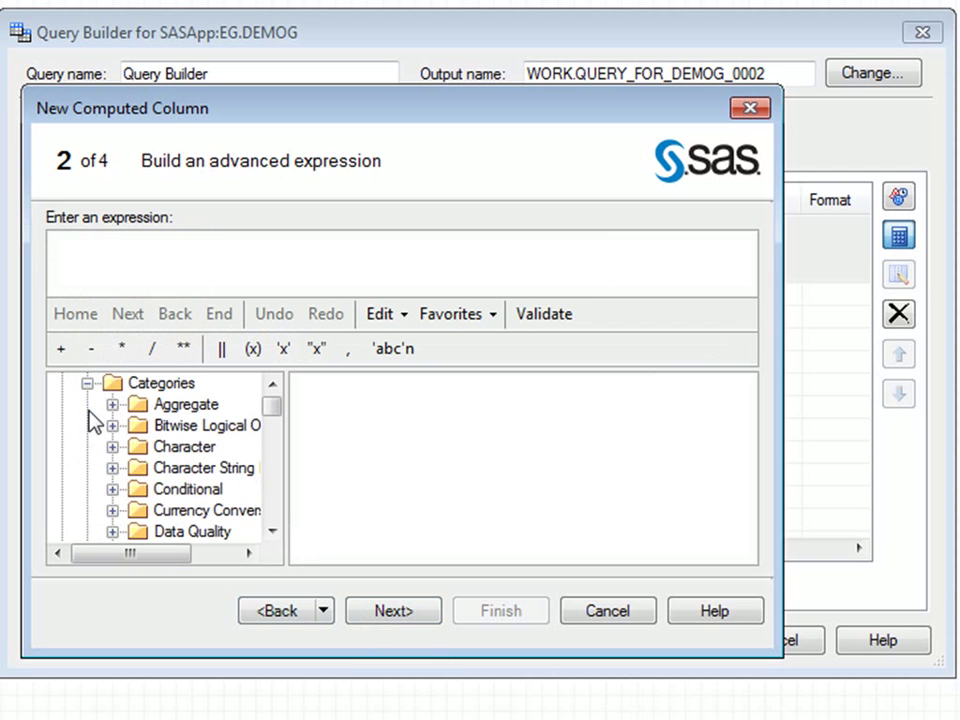
left_click(180, 492)
left_click(112, 489)
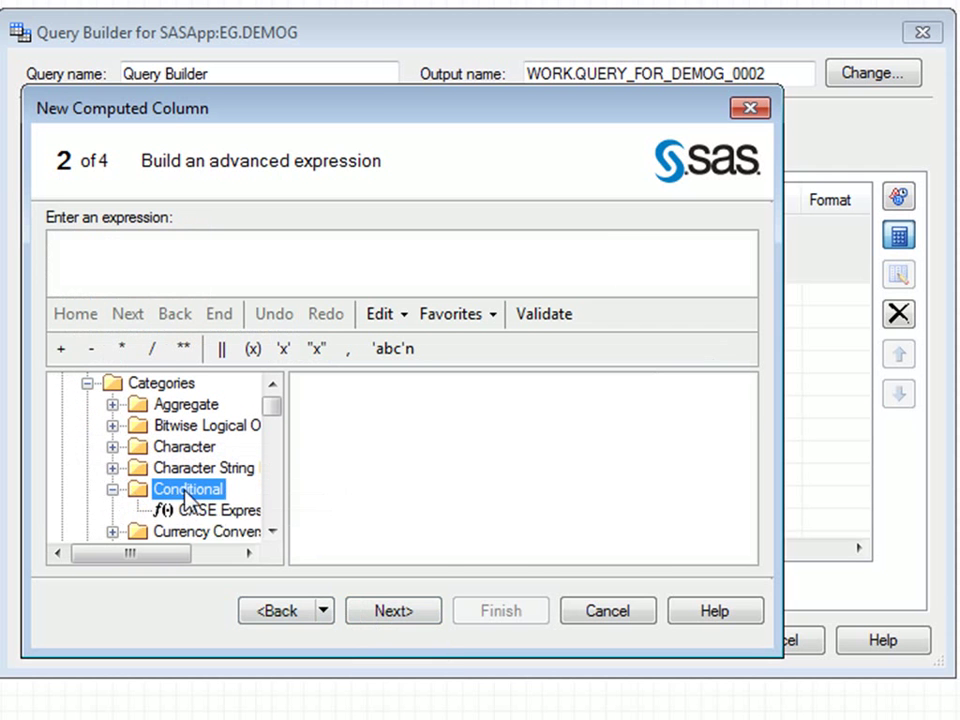
left_click(200, 511)
double_click(200, 511)
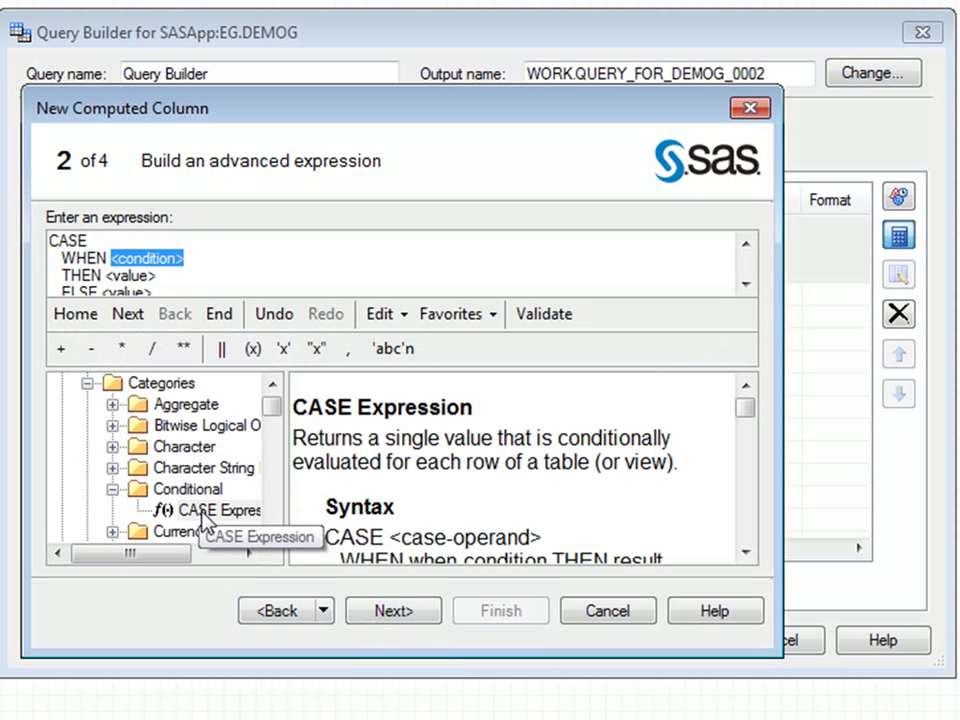
- Fill the CASE template: upcase(grade) 'HIGH' gives salary*0.01, else salary*0.02
left_click(98, 241)
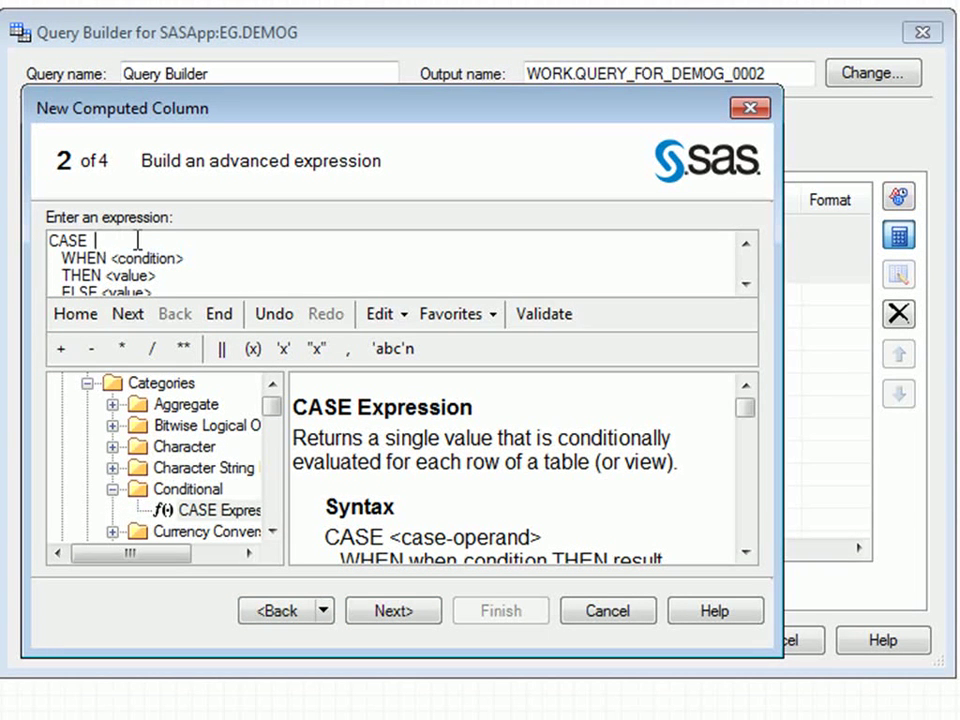
type("upcase(grade)")
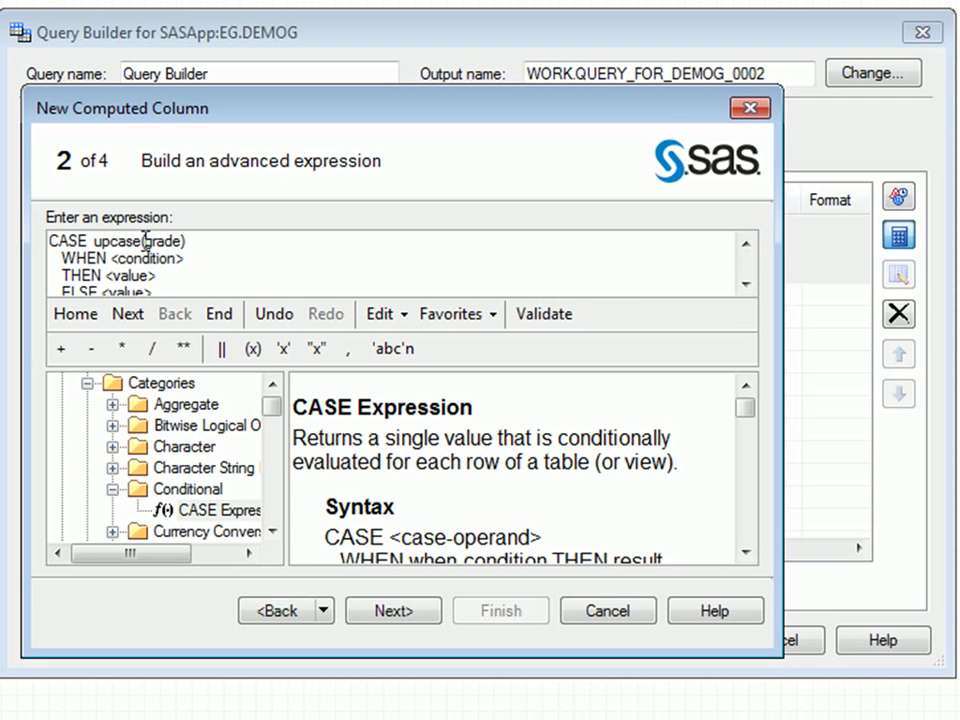
key("BackSpace")
key("BackSpace")
key("BackSpace")
key("BackSpace")
key("BackSpace")
key("BackSpace")
key("BackSpace")
key("BackSpace")
key("BackSpace")
key("BackSpace")
key("BackSpace")
type("'")
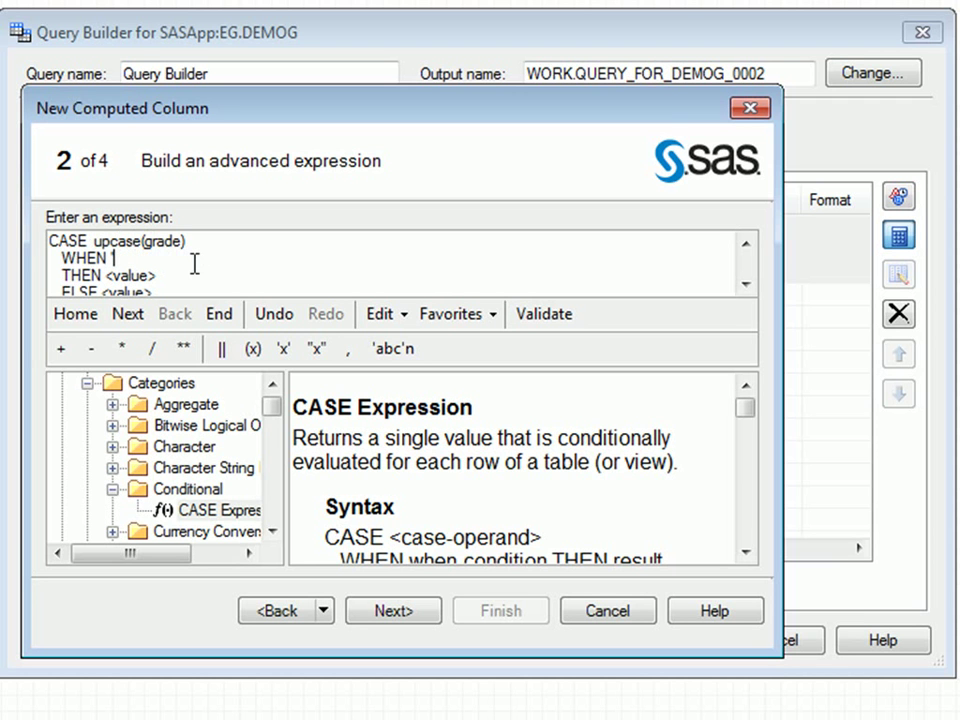
type("HIGH'")
left_click(163, 274)
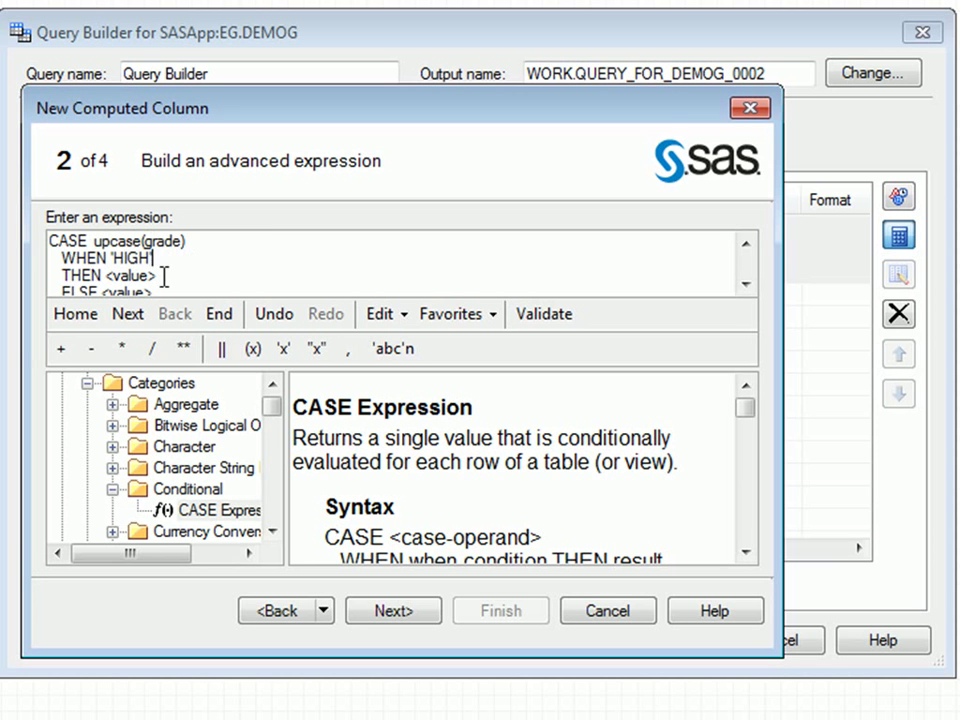
key("BackSpace")
key("BackSpace")
key("BackSpace")
key("BackSpace")
key("BackSpace")
key("BackSpace")
key("BackSpace")
type("salary*0.01")
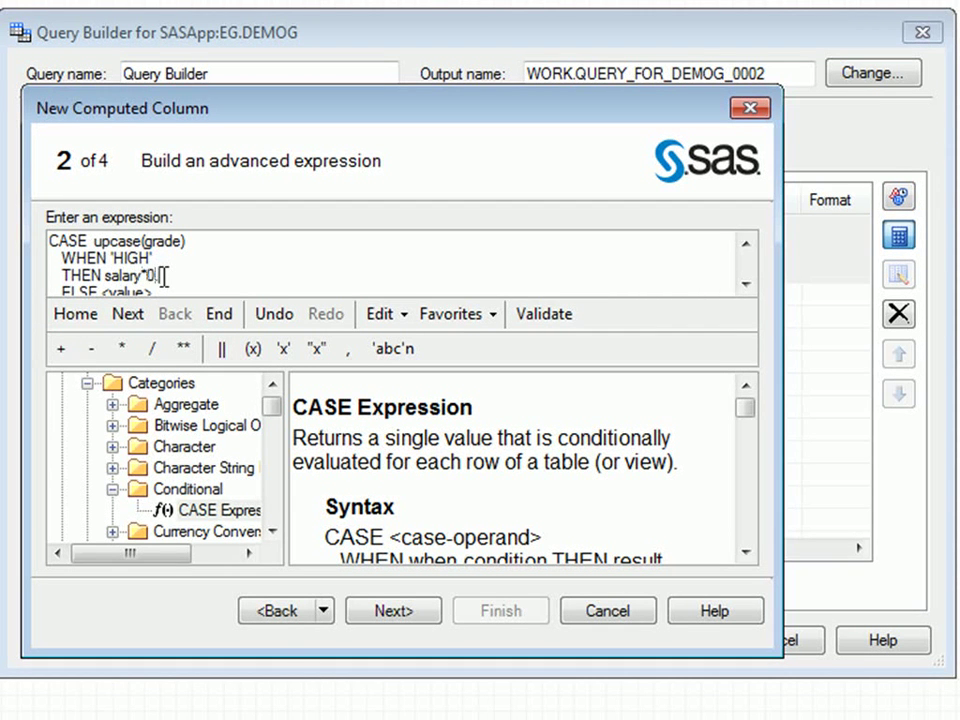
left_click(166, 289)
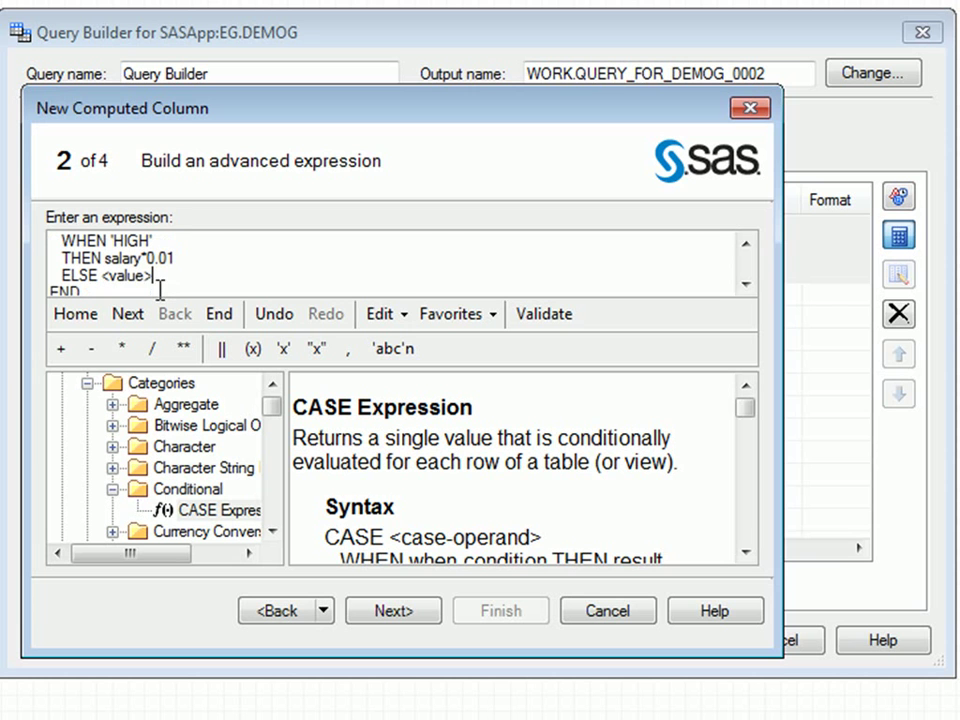
key("BackSpace")
key("BackSpace")
key("BackSpace")
key("BackSpace")
key("BackSpace")
key("BackSpace")
key("BackSpace")
type("salary")
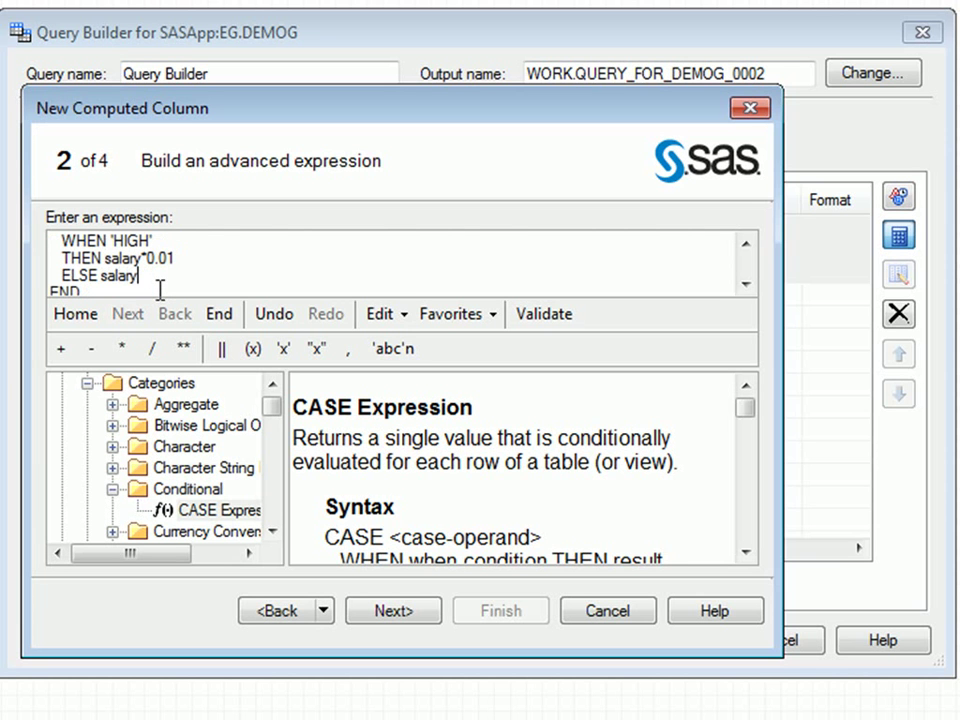
type("*0.02")
left_click(407, 616)
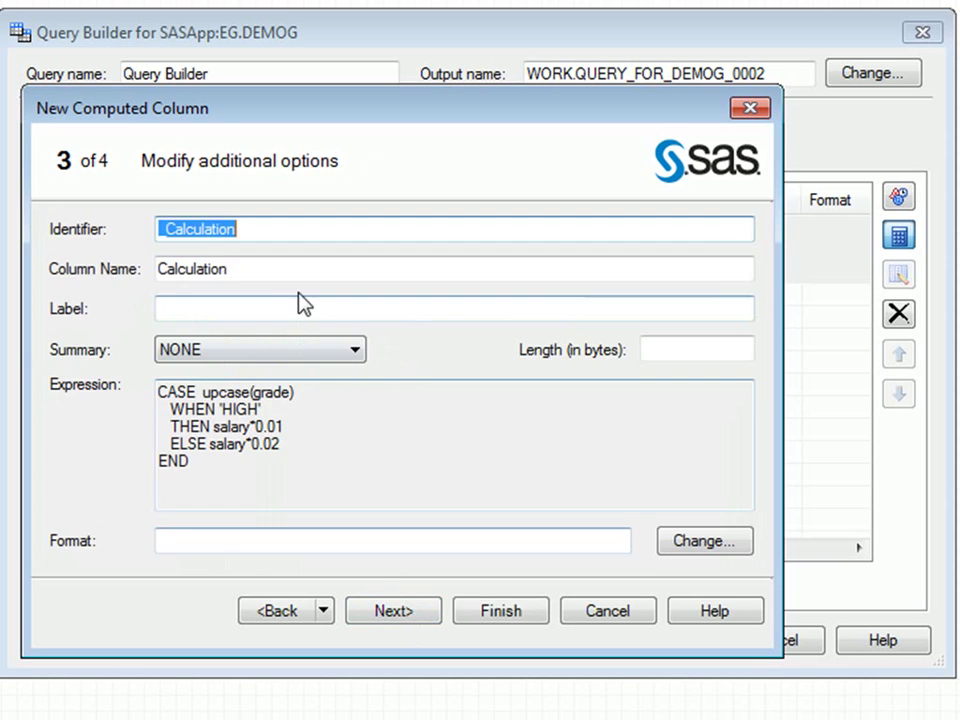
- Name the computed column Bonus, finish it, and run the DEMOG query
left_click(259, 233)
key("BackSpace")
key("BackSpace")
key("BackSpace")
key("BackSpace")
key("BackSpace")
key("BackSpace")
key("BackSpace")
key("BackSpace")
key("BackSpace")
key("BackSpace")
key("BackSpace")
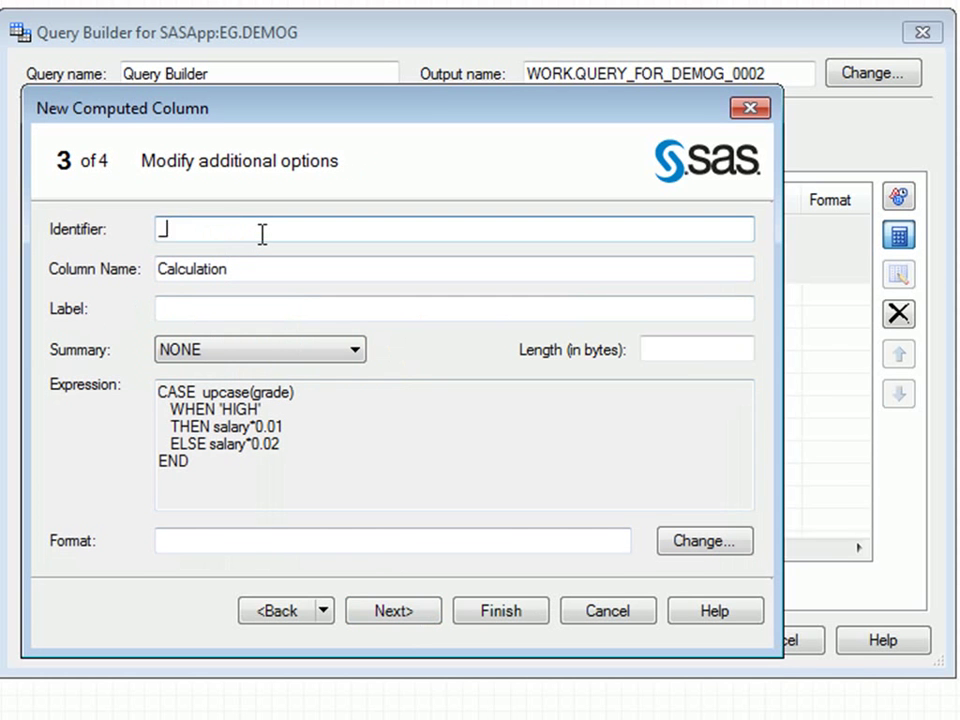
type("Bonus")
left_click(249, 268)
key("BackSpace")
key("BackSpace")
key("BackSpace")
key("BackSpace")
key("BackSpace")
key("BackSpace")
key("BackSpace")
key("BackSpace")
key("BackSpace")
key("BackSpace")
key("BackSpace")
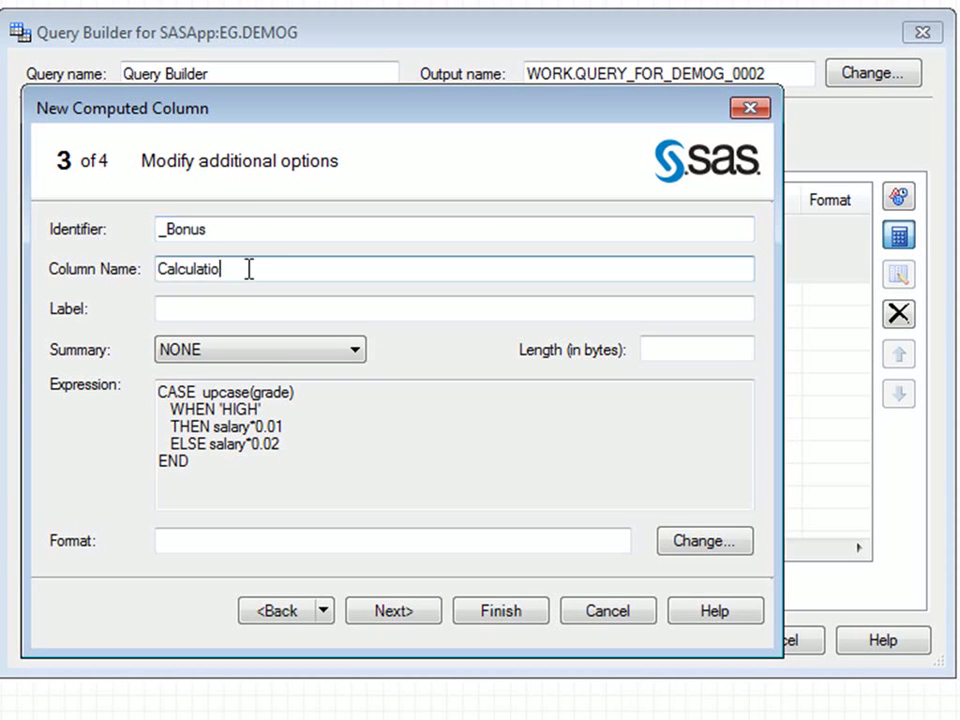
type("Bonus")
left_click(485, 618)
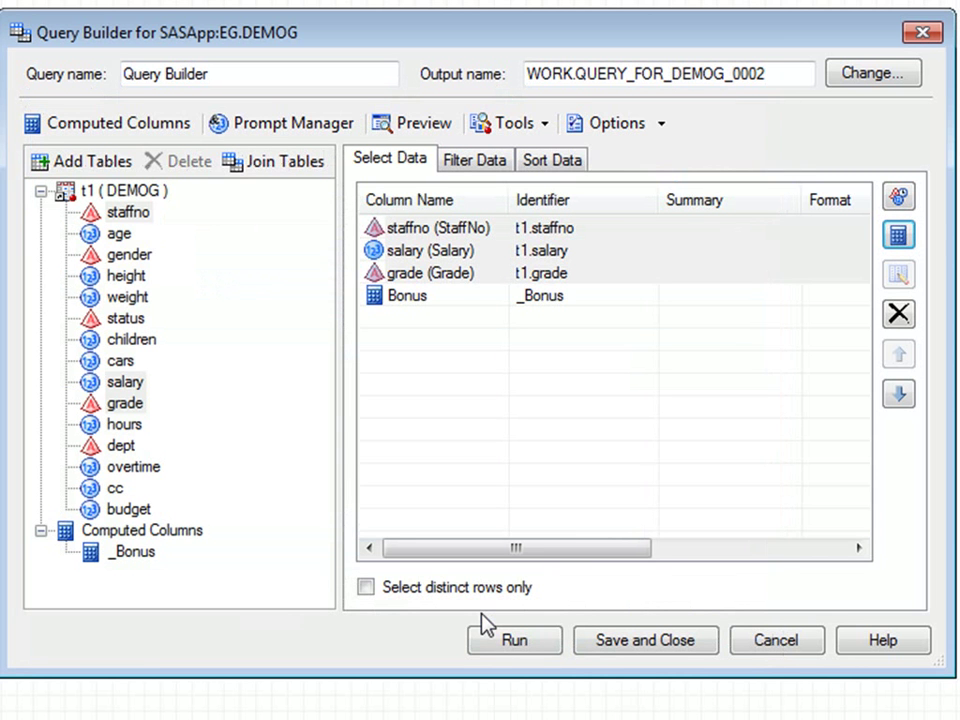
left_click(495, 643)
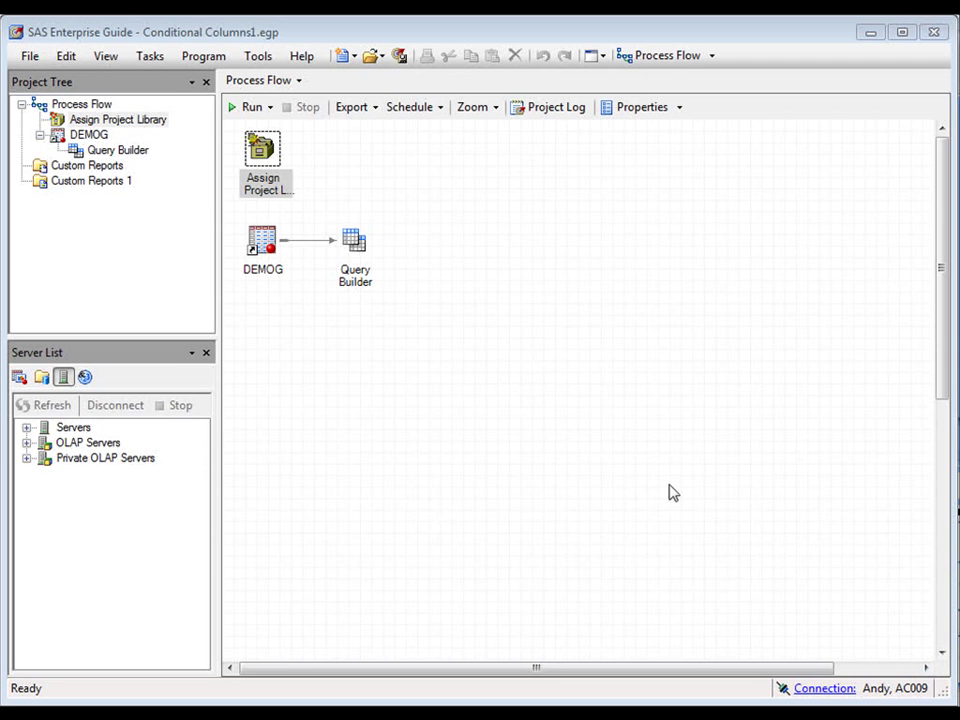
- Reopen the query and start a numeric recode computed column based on dept
right_click(358, 240)
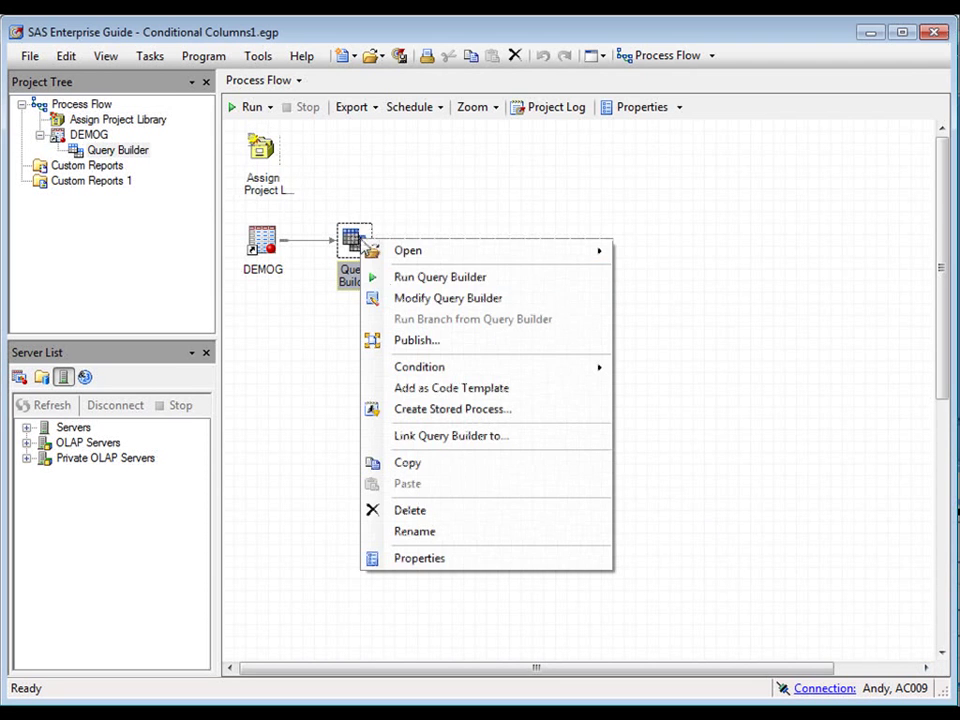
left_click(420, 298)
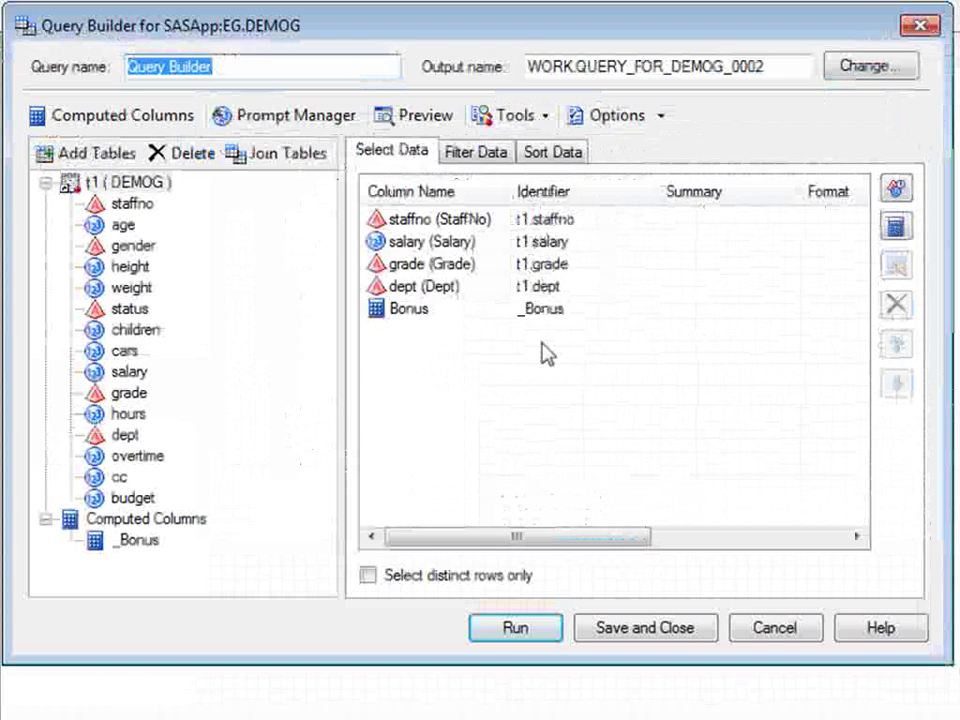
left_click(895, 228)
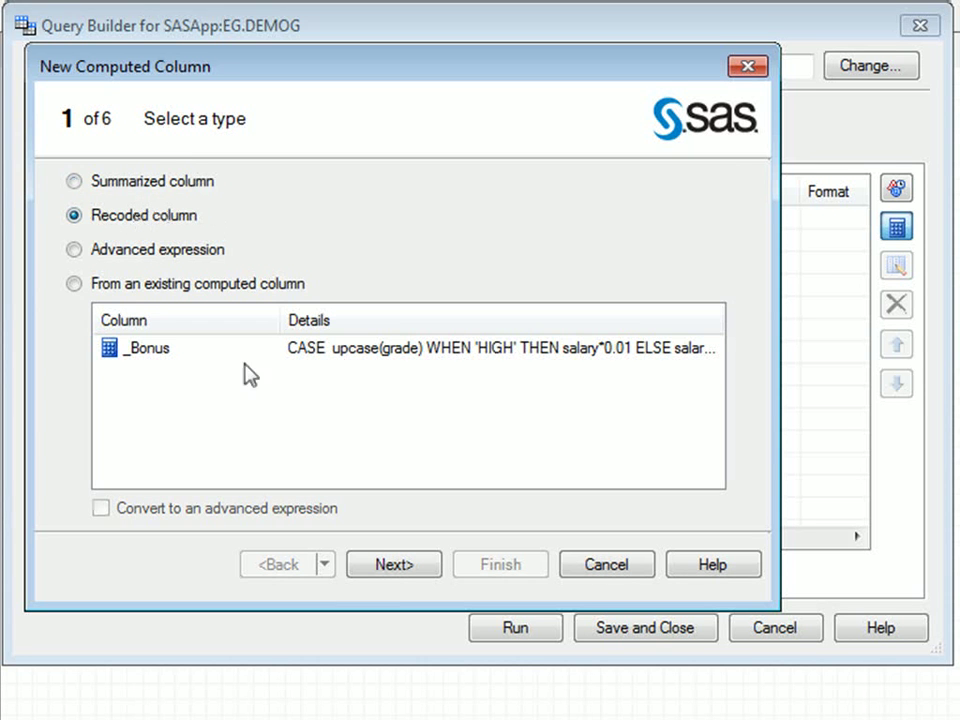
left_click(396, 576)
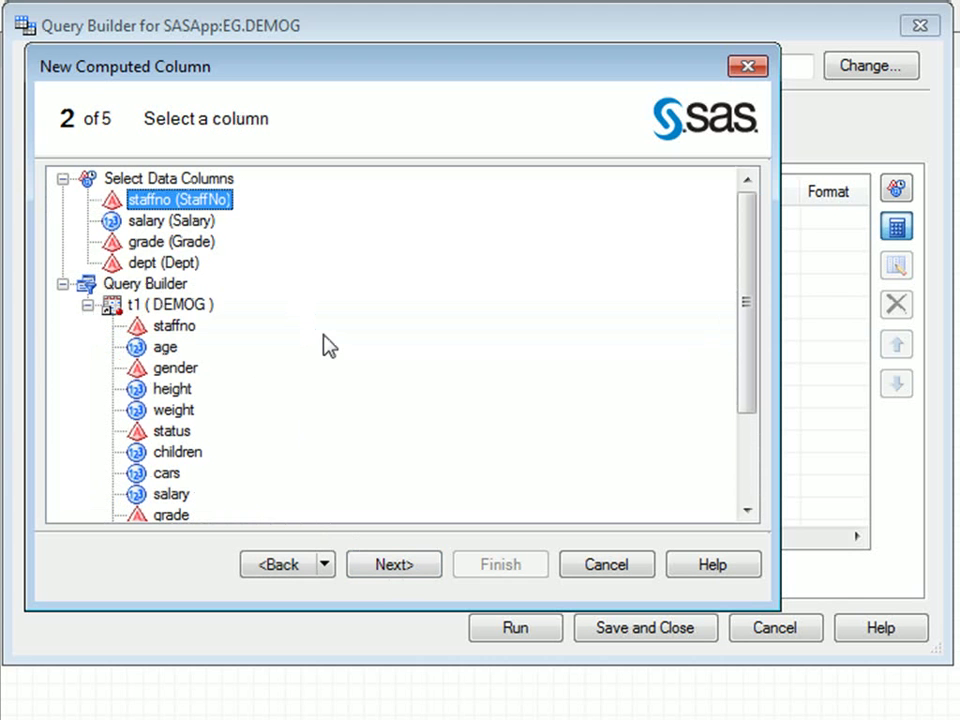
left_click(165, 263)
left_click(396, 566)
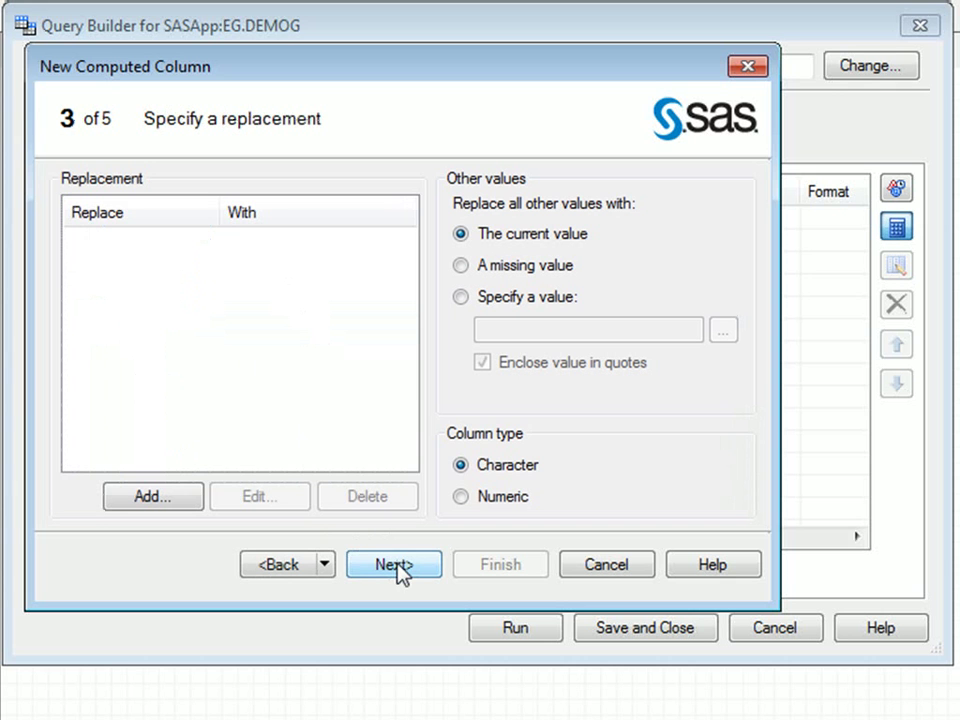
left_click(497, 500)
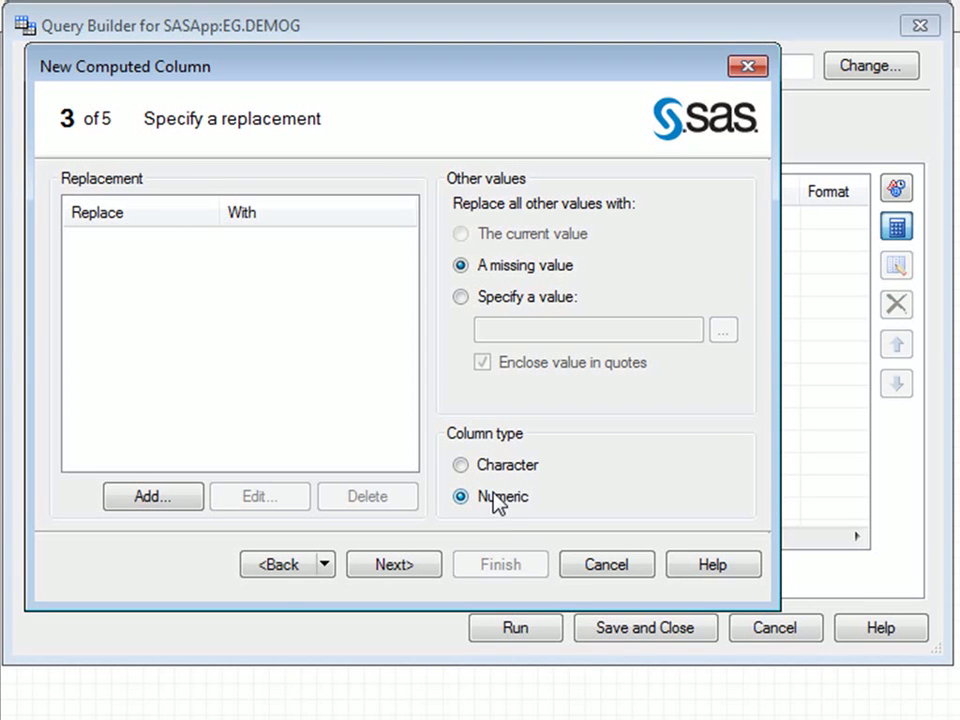
- Add a replacement rule mapping dept A to salary*1.02
left_click(183, 500)
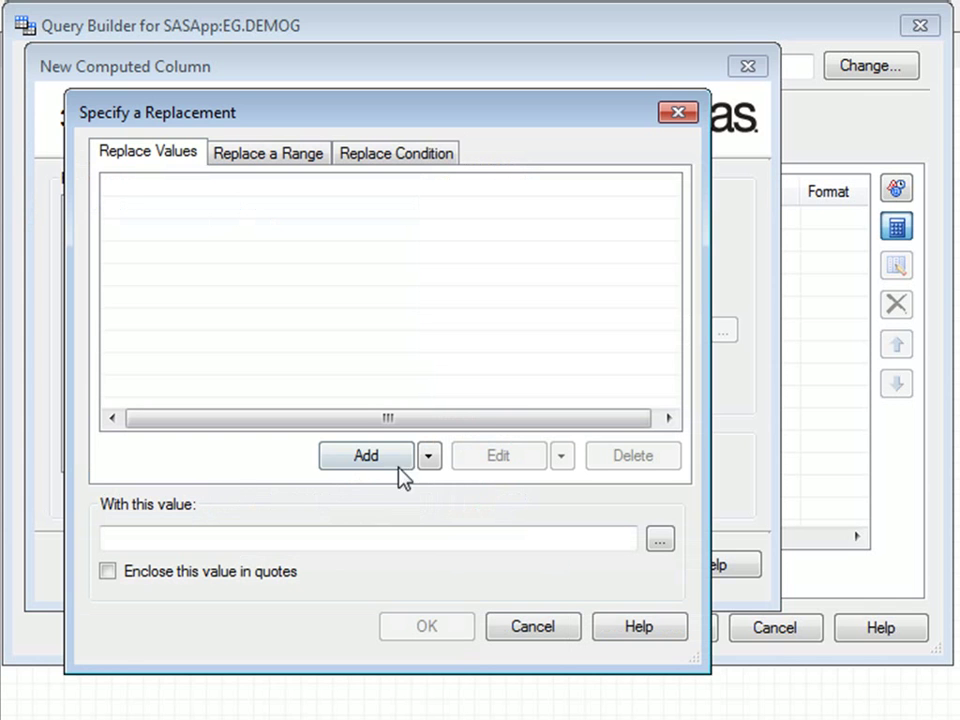
left_click(428, 456)
left_click_drag(546, 497, 388, 298)
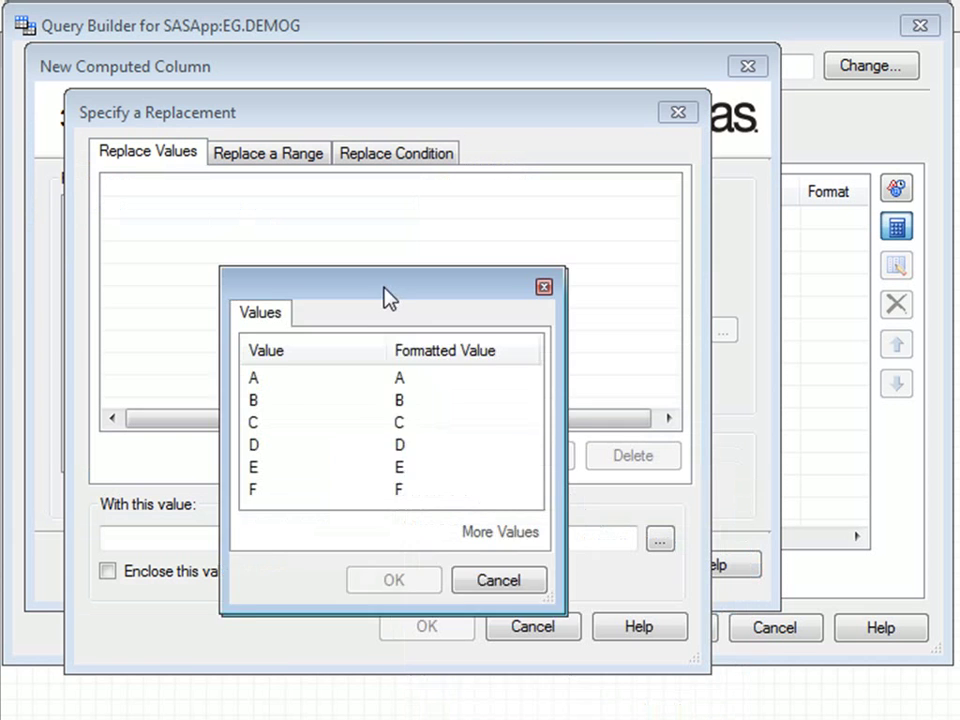
left_click(263, 360)
left_click(386, 568)
left_click(173, 538)
type("sa")
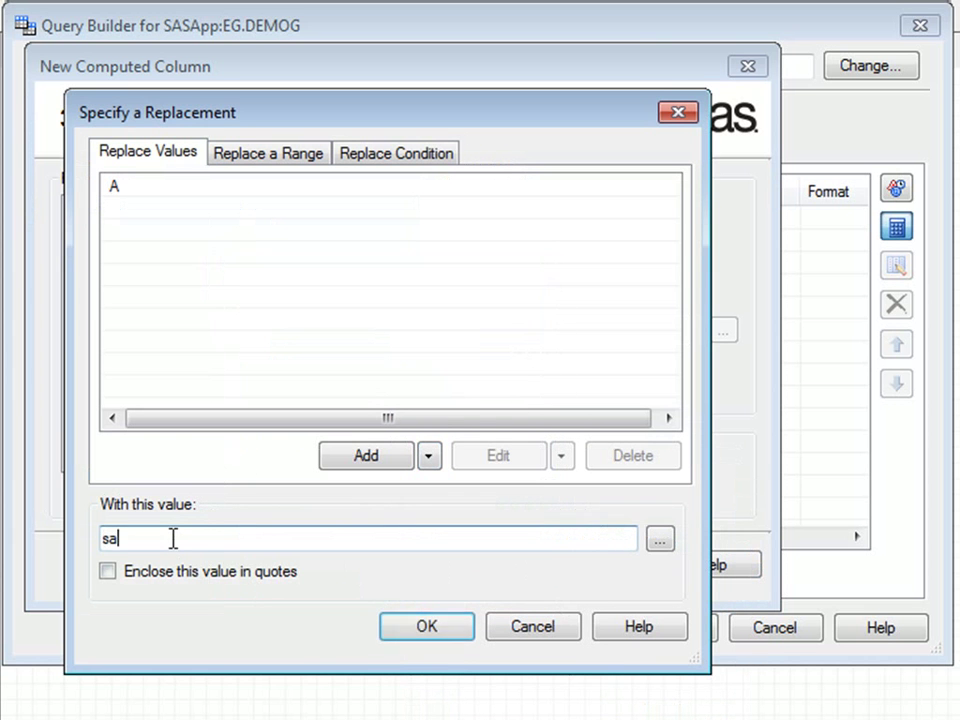
type("lary*1")
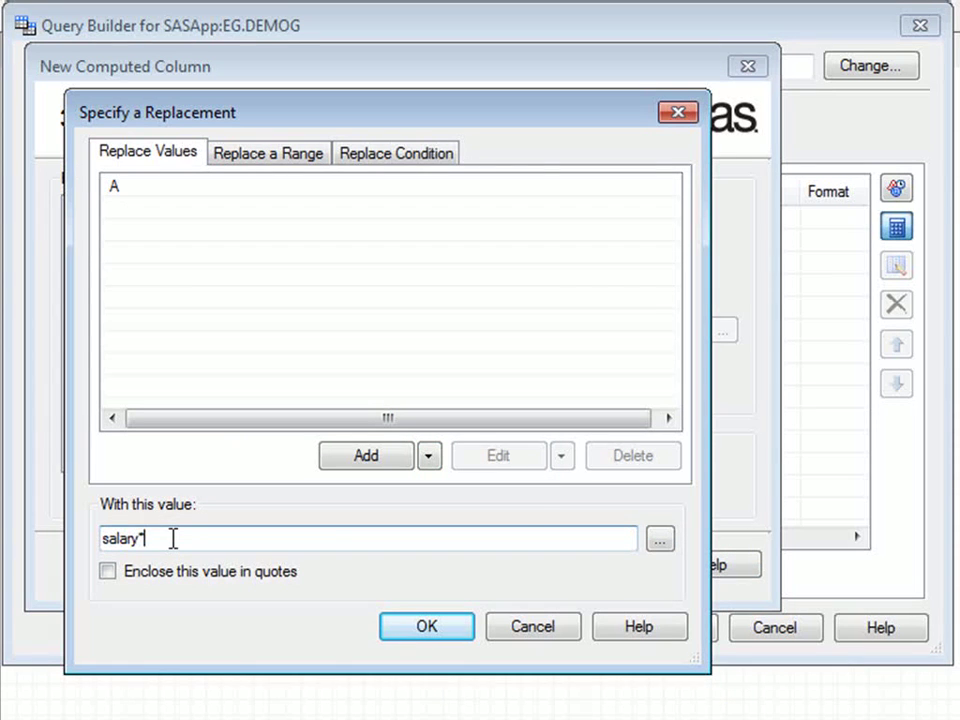
type(".02")
left_click(427, 627)
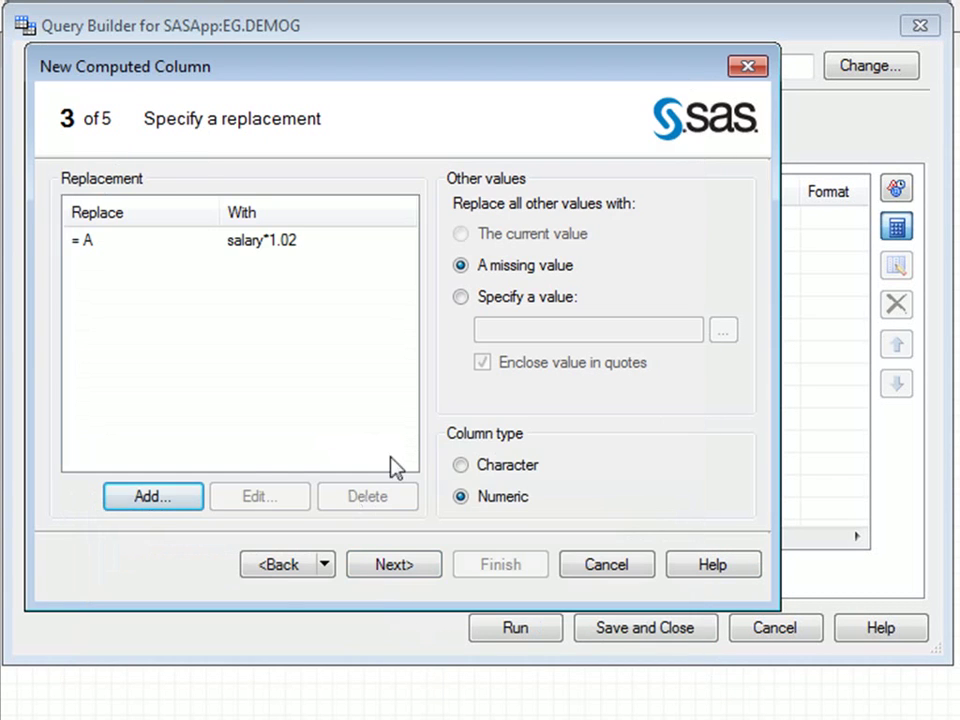
- Add rules mapping dept B to salary*1.03 and dept C to salary*1.05
left_click(200, 496)
left_click(428, 456)
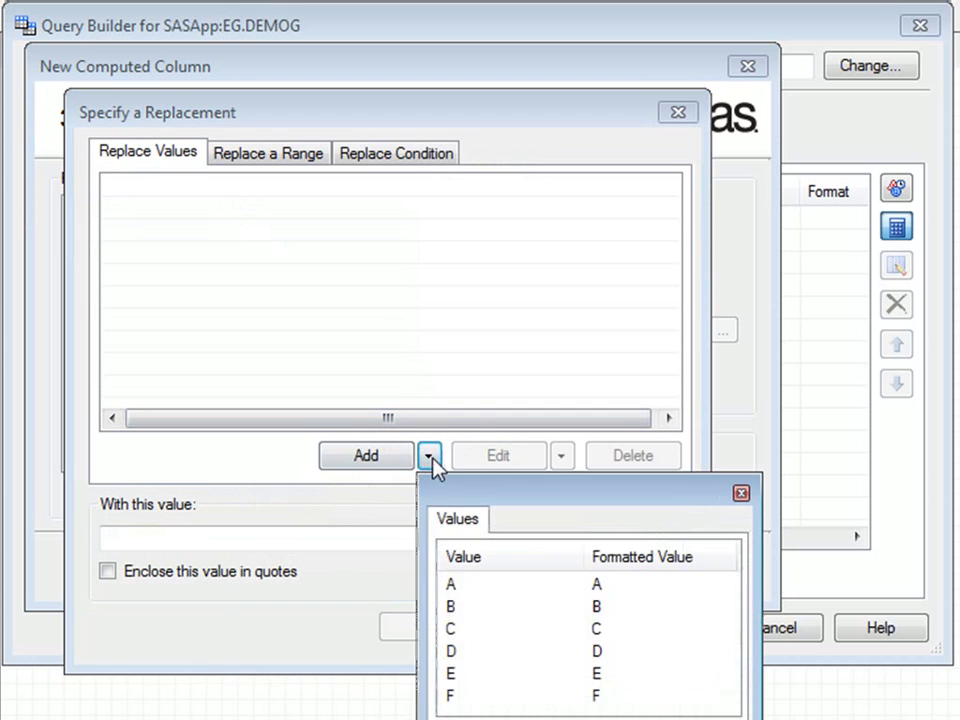
left_click(456, 617)
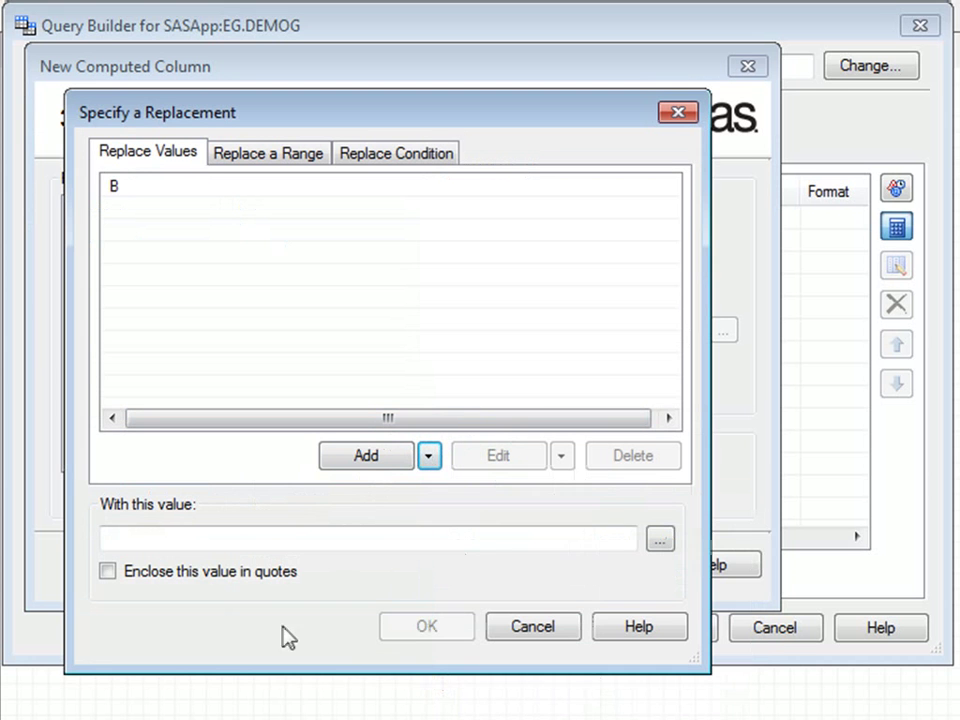
left_click(219, 540)
type("sa")
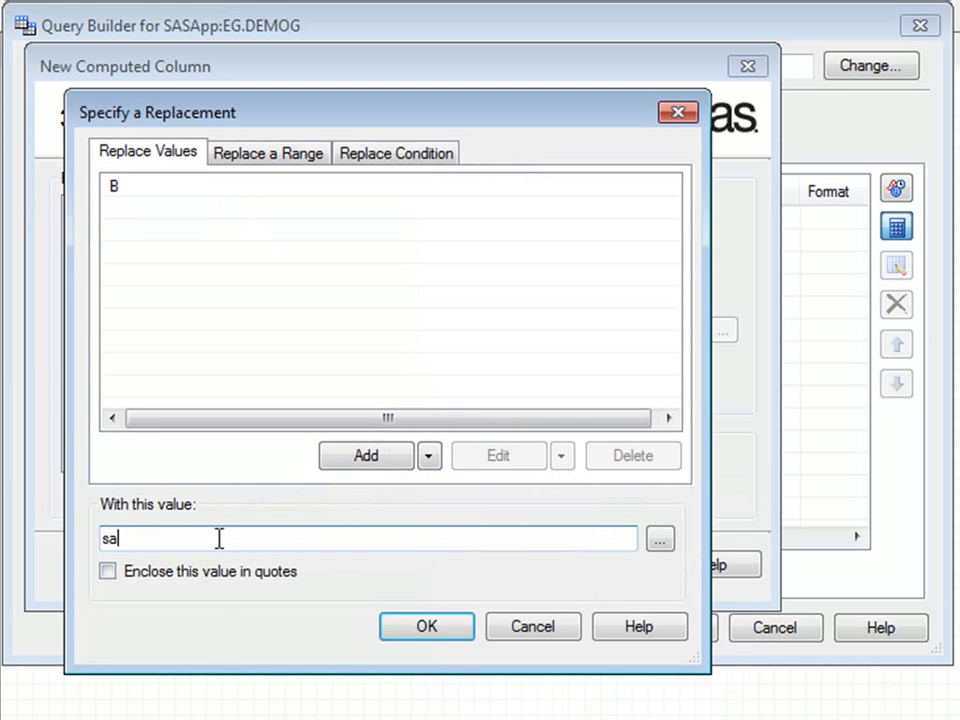
type("lary*1.03")
left_click(433, 630)
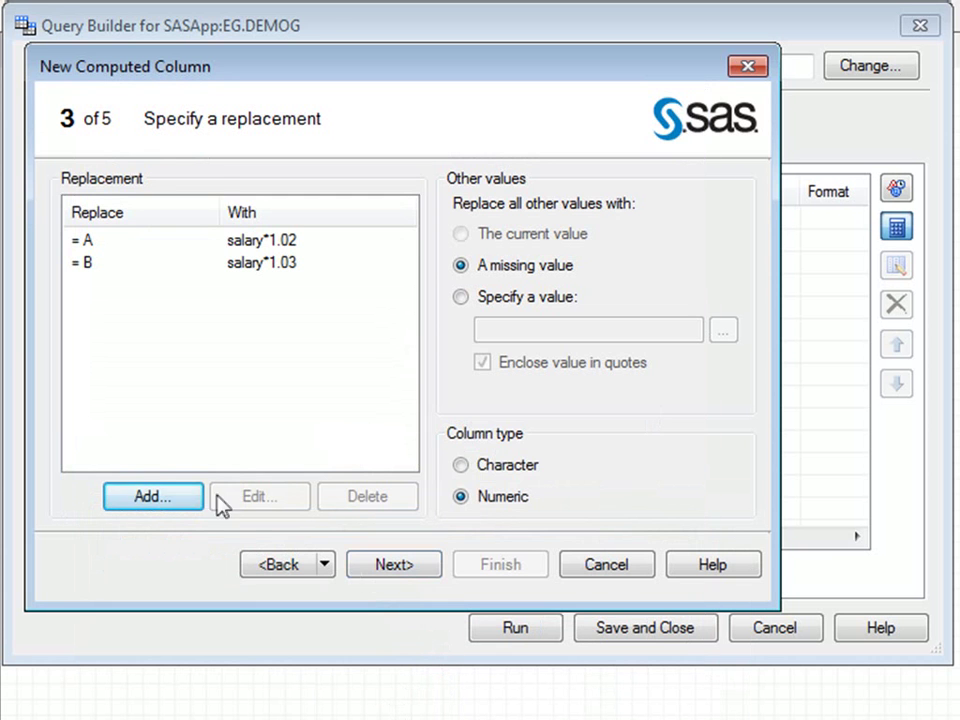
left_click(157, 505)
left_click(430, 458)
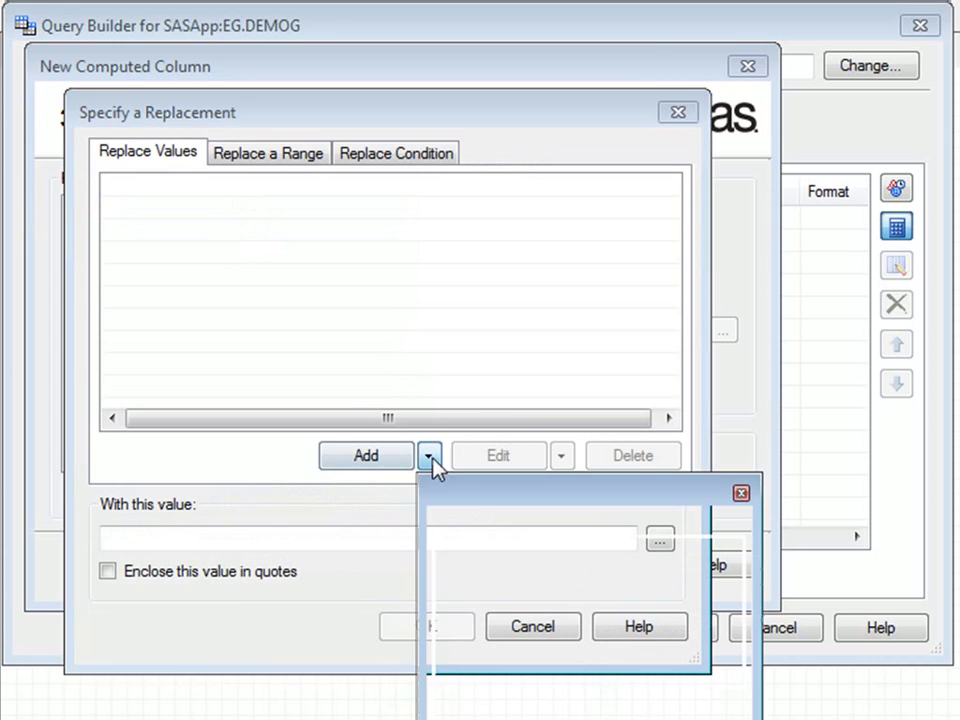
left_click(462, 630)
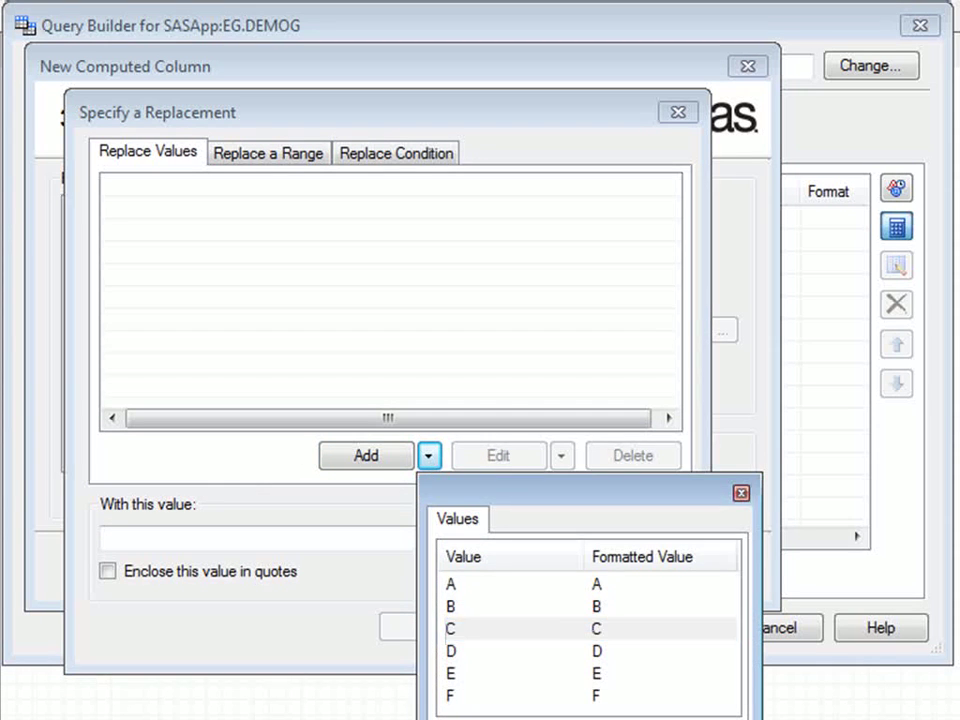
left_click(167, 539)
type("s")
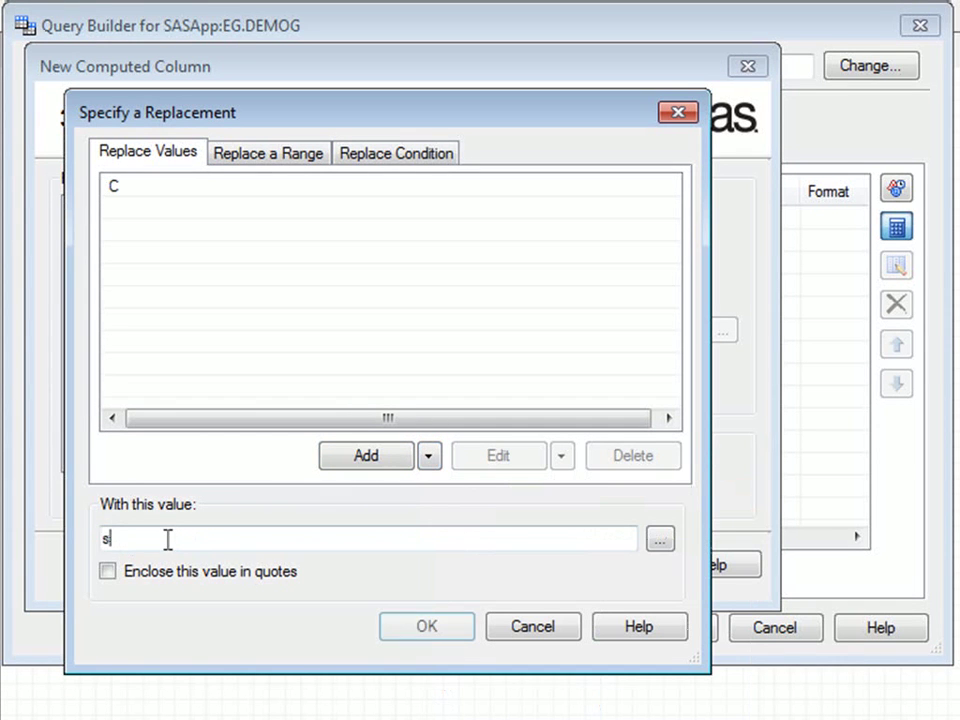
type("alary*1")
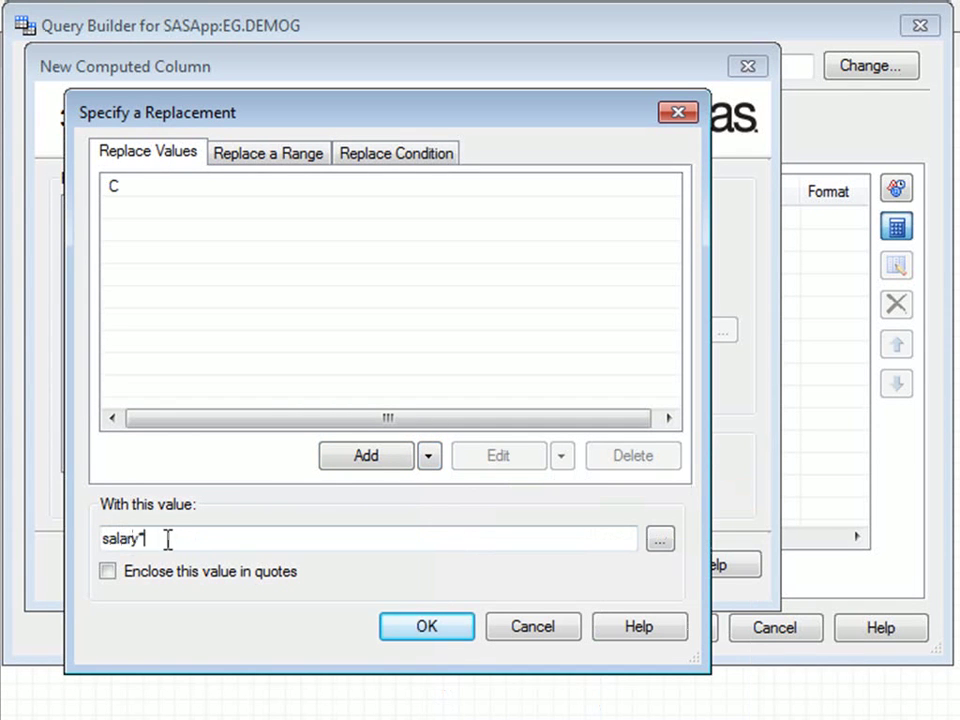
type(".05")
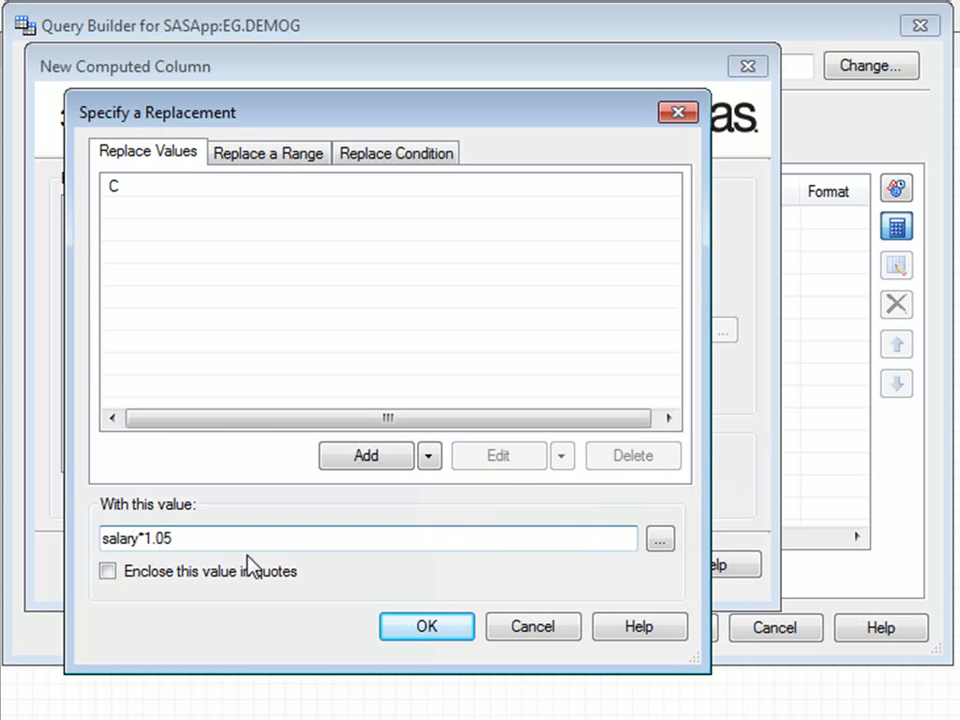
left_click(427, 626)
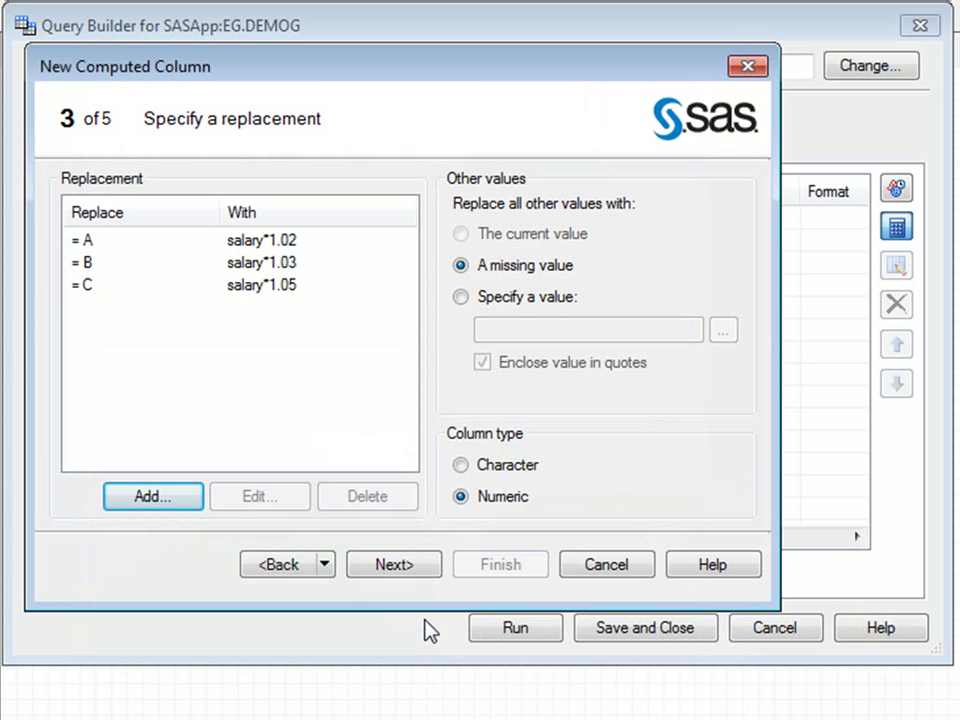
- Set all other dept values to salary*1.04, not enclosed in quotes
left_click(479, 302)
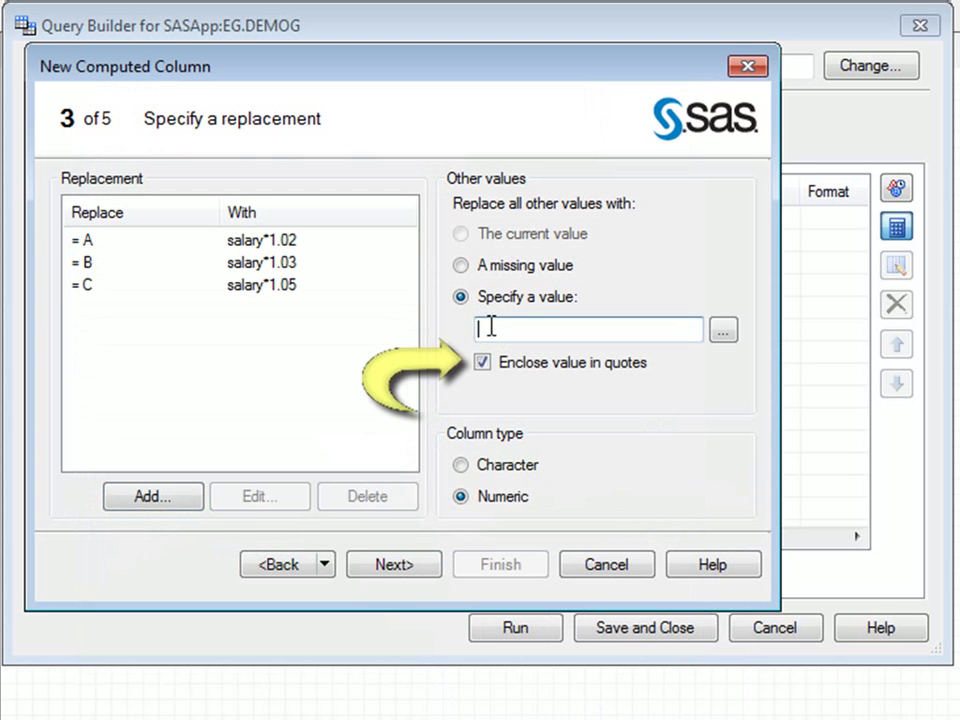
type("salary*1.04")
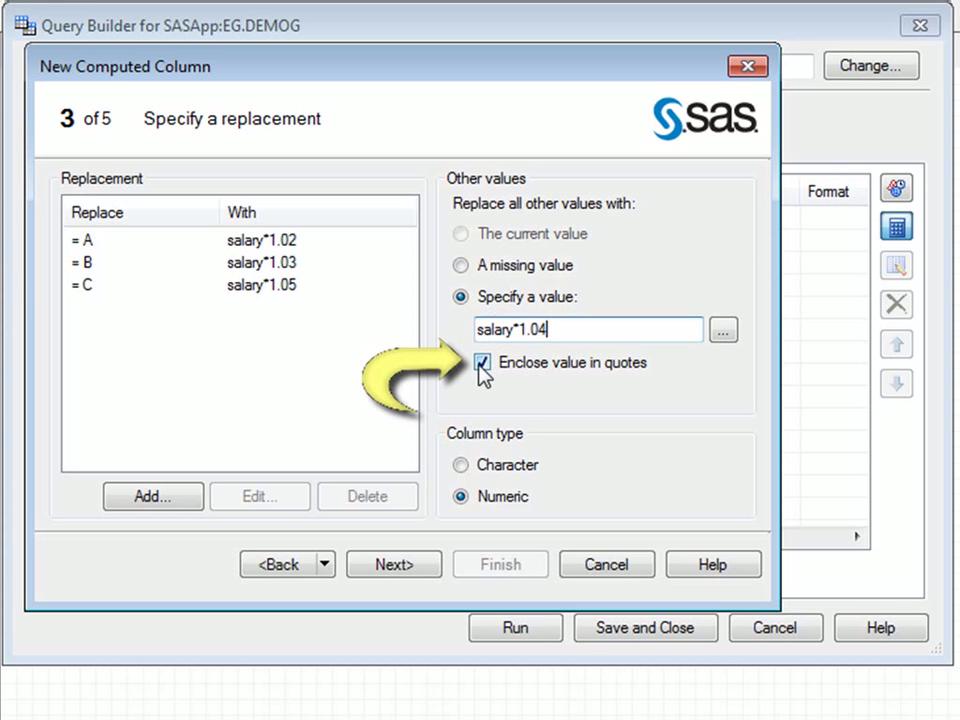
left_click(480, 366)
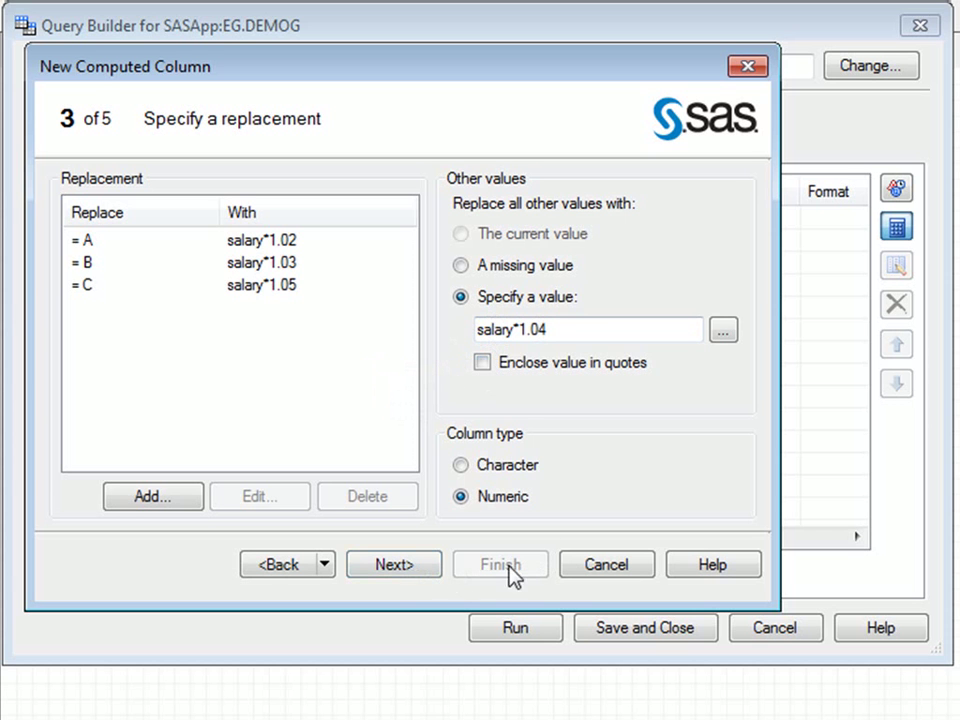
- Set the identifier and column name to New_Salary, finish the column, and rerun the query
left_click(386, 563)
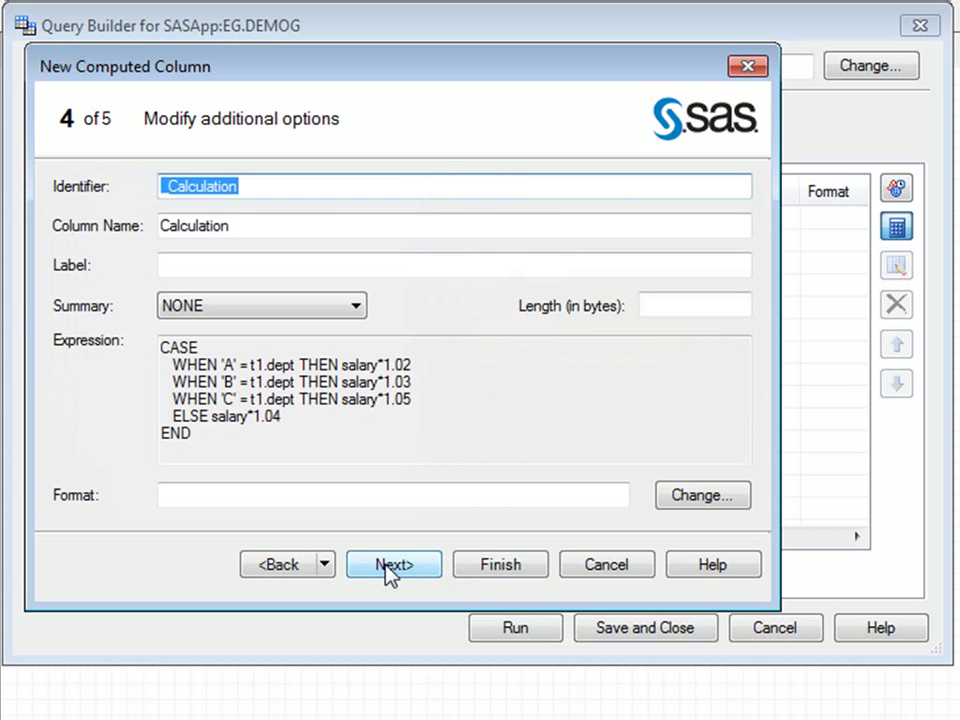
left_click(253, 186)
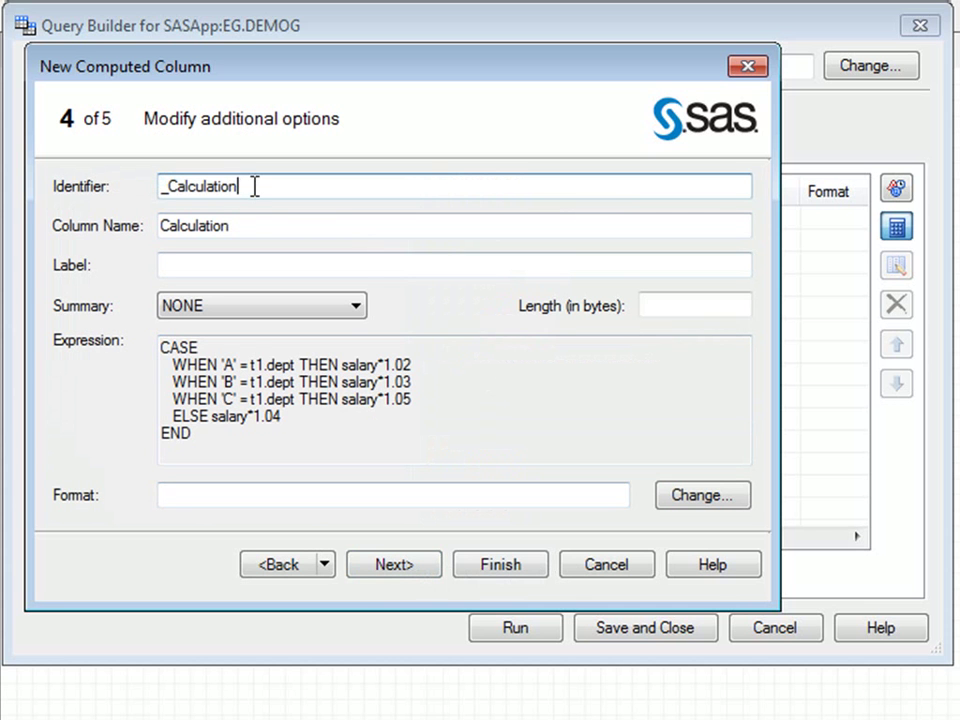
key("BackSpace")
key("BackSpace")
key("BackSpace")
key("BackSpace")
key("BackSpace")
key("BackSpace")
key("BackSpace")
key("BackSpace")
key("BackSpace")
key("BackSpace")
key("BackSpace")
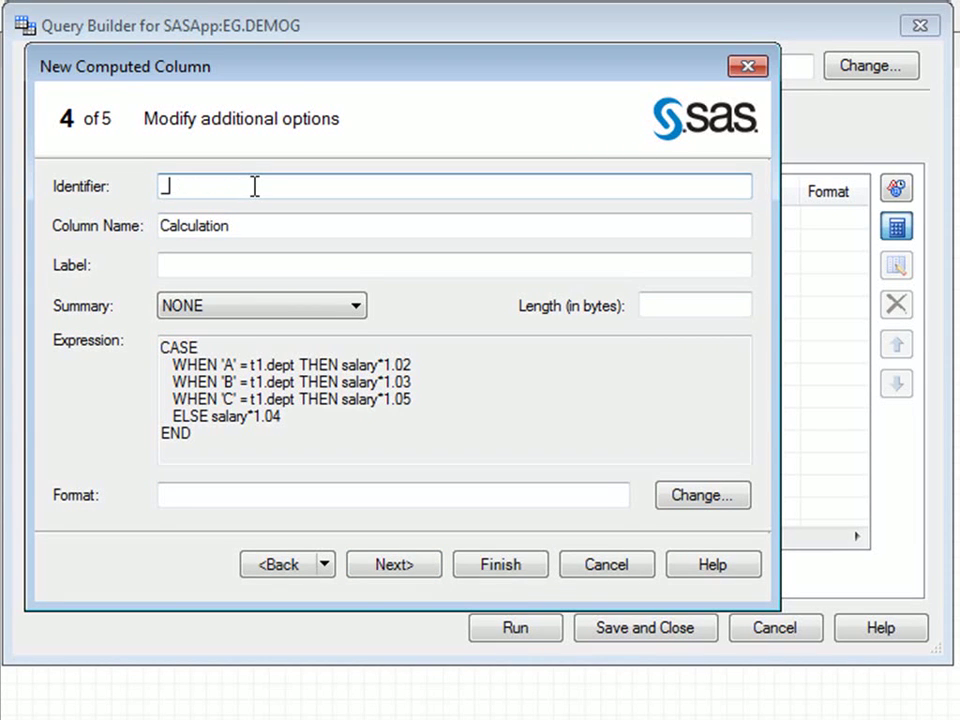
type("New_Salary")
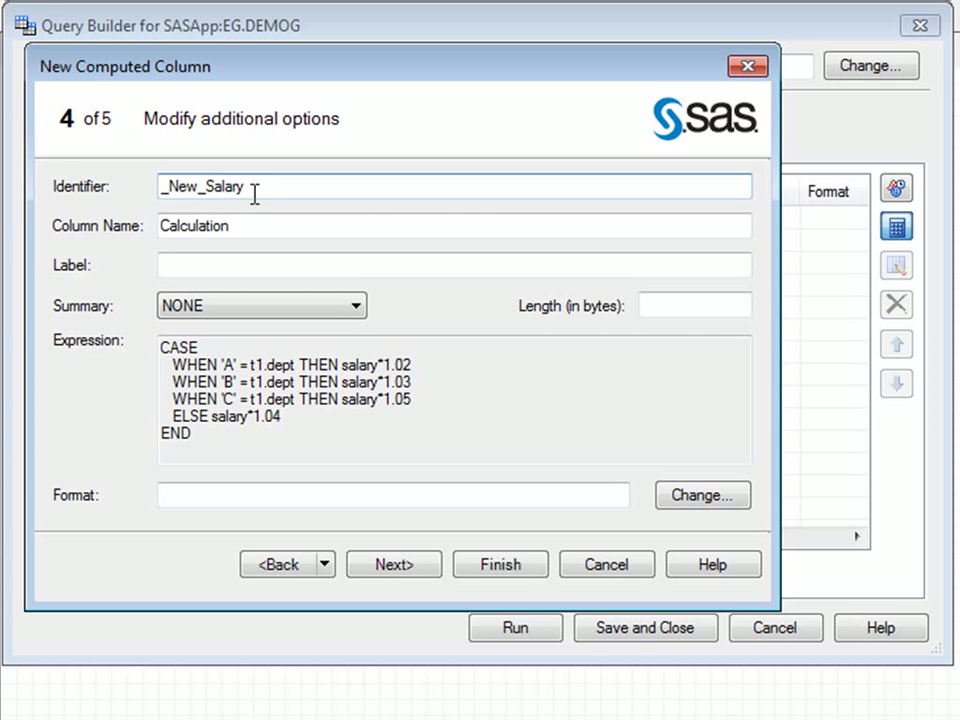
left_click(252, 227)
key("BackSpace")
key("BackSpace")
key("BackSpace")
key("BackSpace")
key("BackSpace")
key("BackSpace")
key("BackSpace")
key("BackSpace")
key("BackSpace")
key("BackSpace")
key("BackSpace")
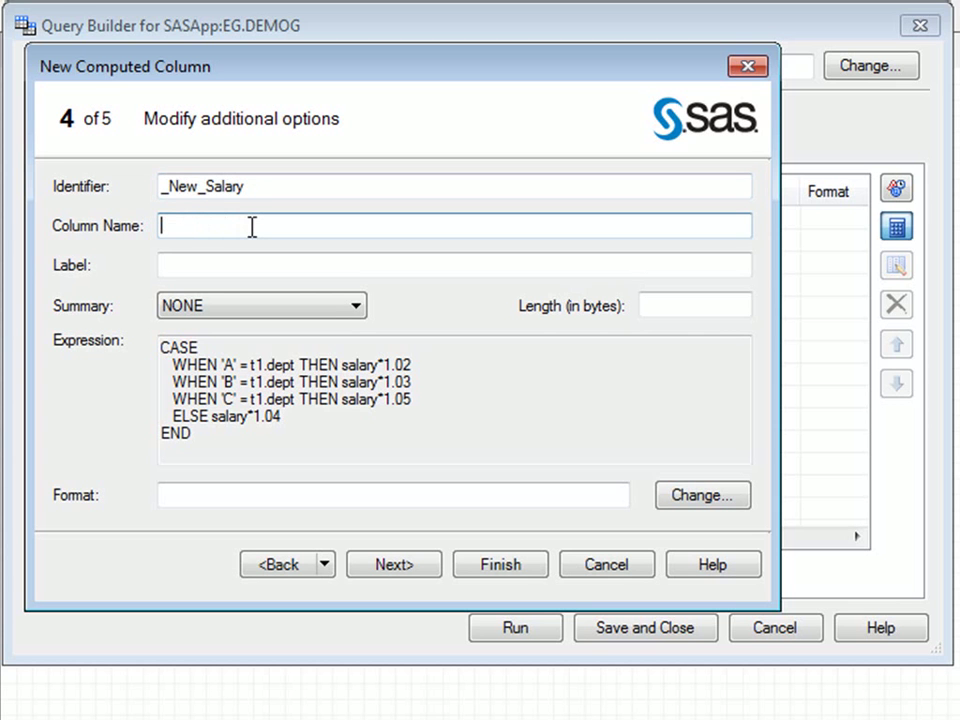
type("New_Salary")
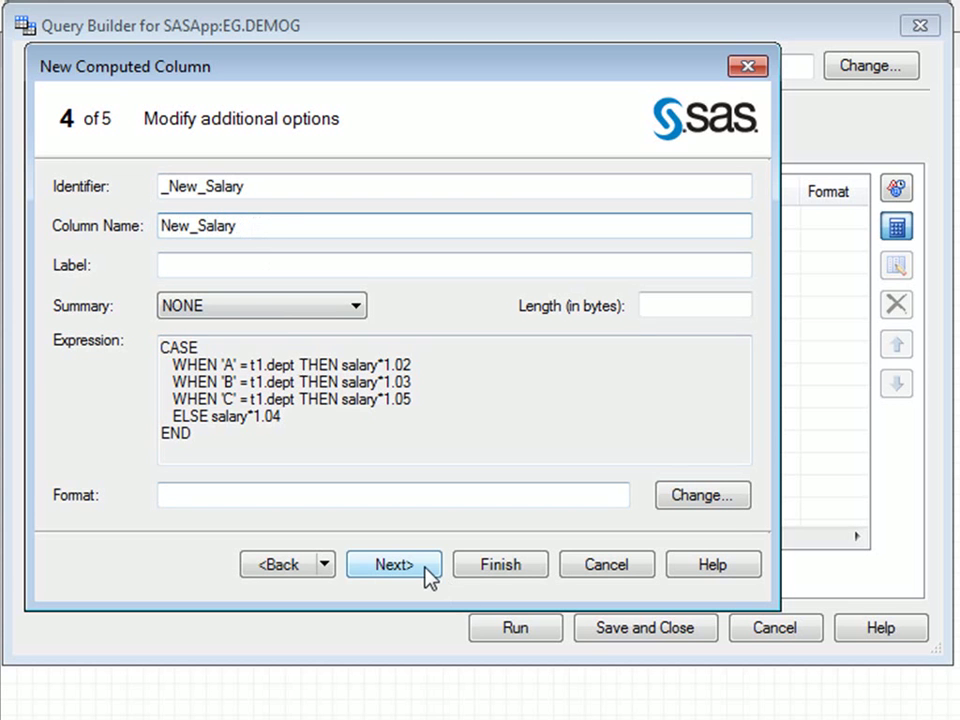
left_click(508, 570)
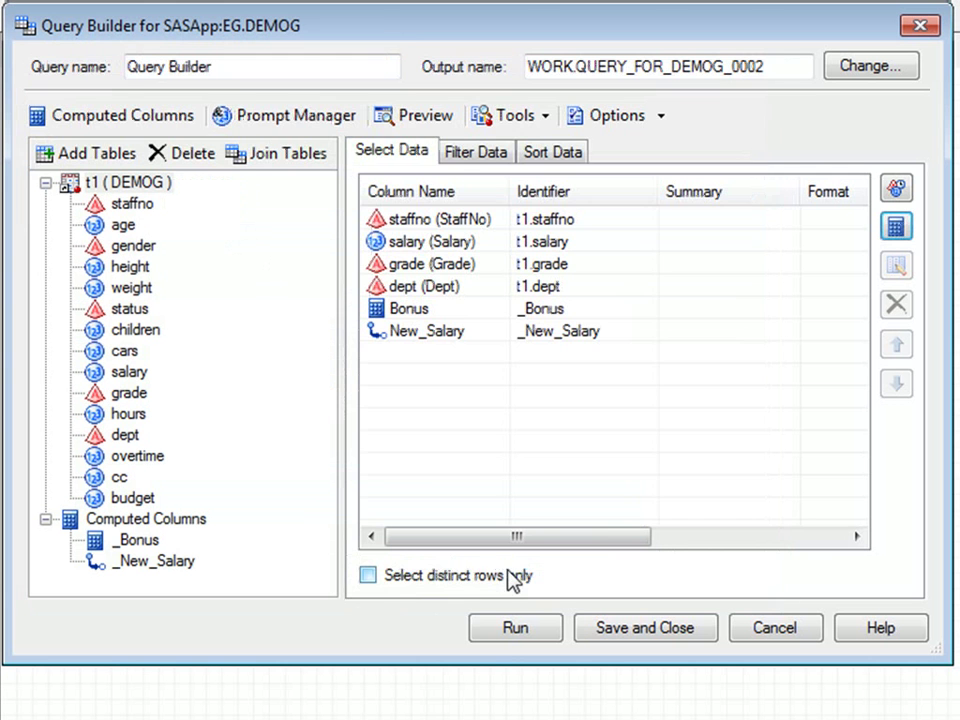
left_click(512, 630)
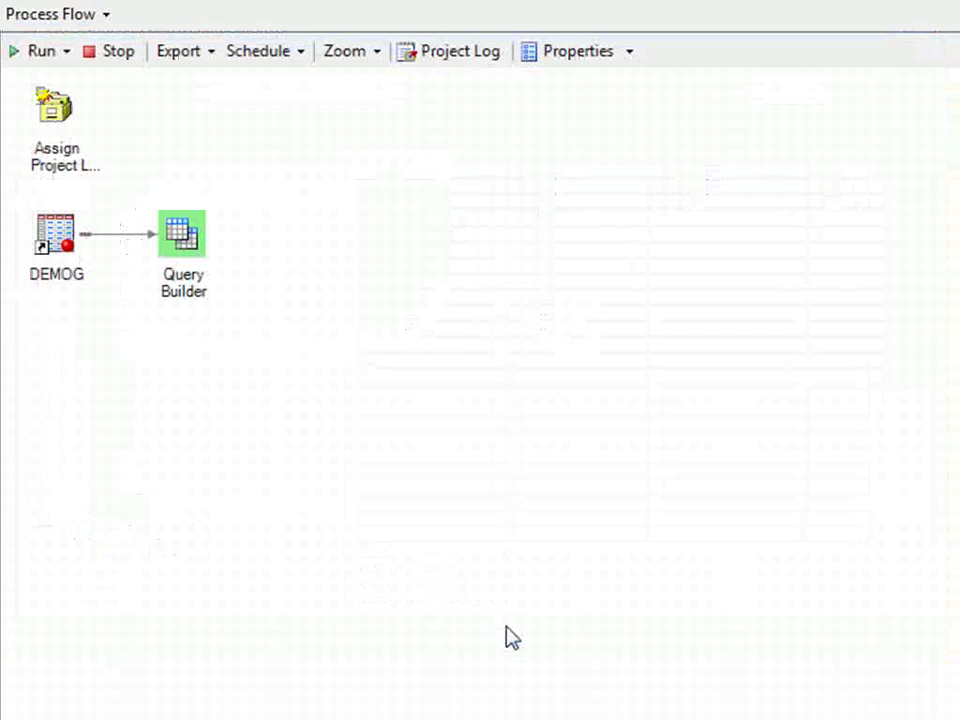